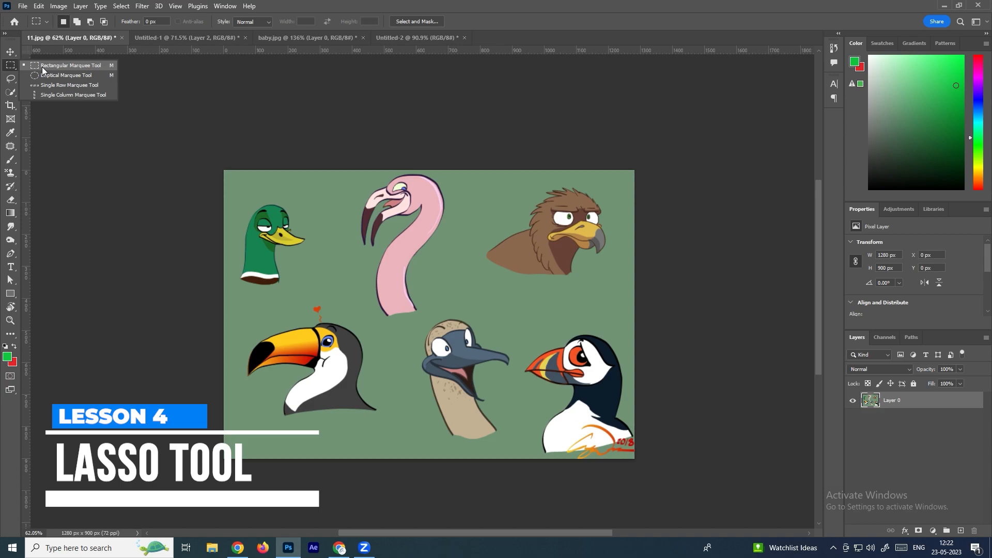
- Draw a rectangular marquee about 273 by 338 px around the green duck and clear the selection
click(11, 78)
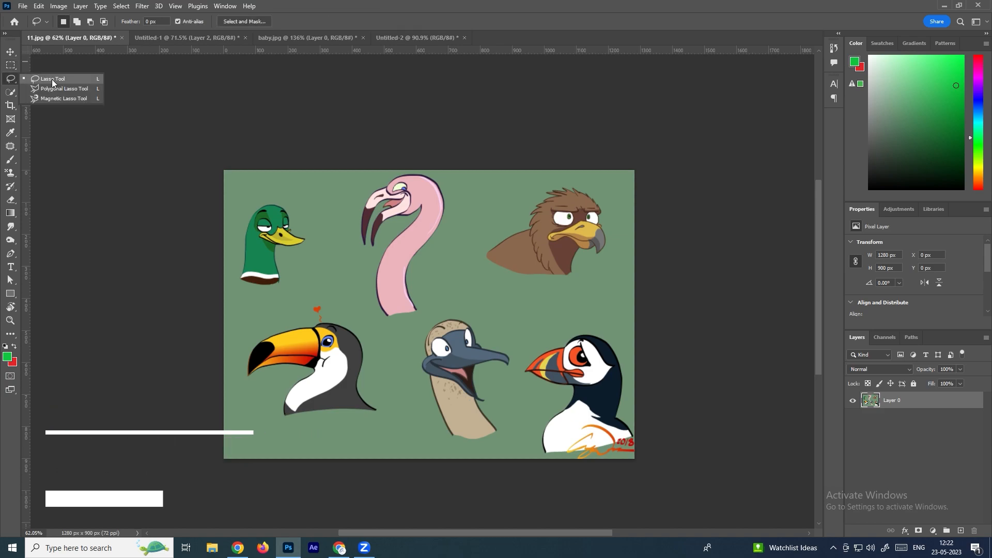
click(11, 65)
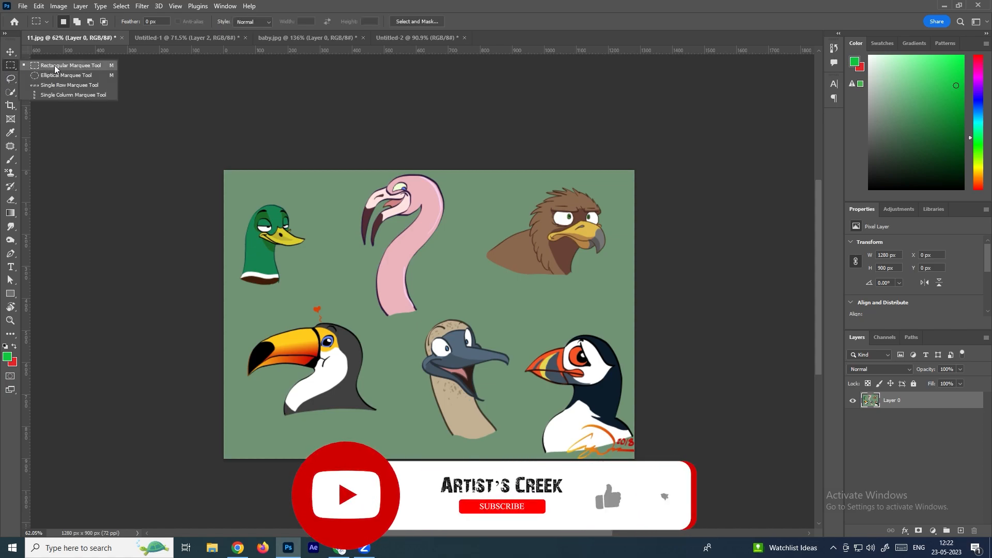
click(54, 65)
drag(232, 185, 319, 293)
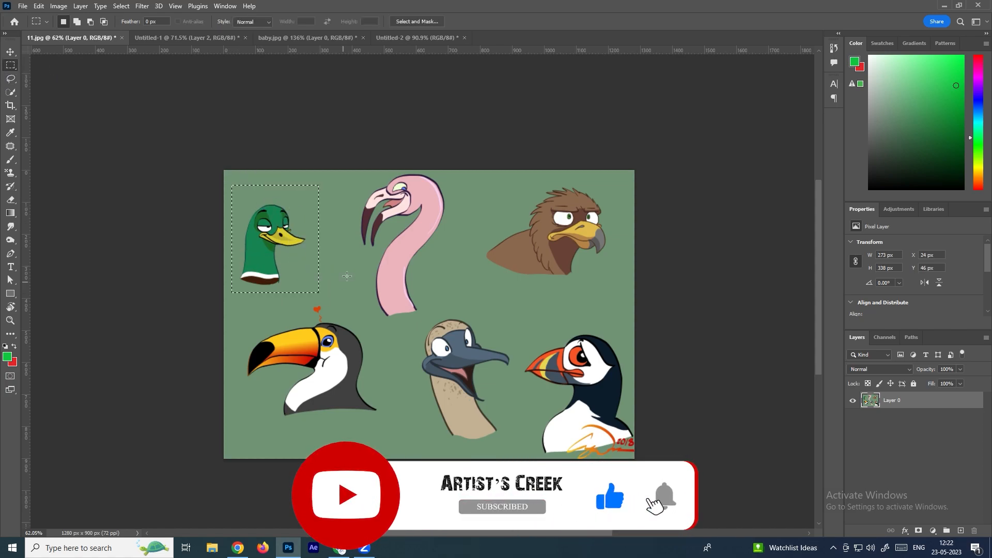
click(57, 76)
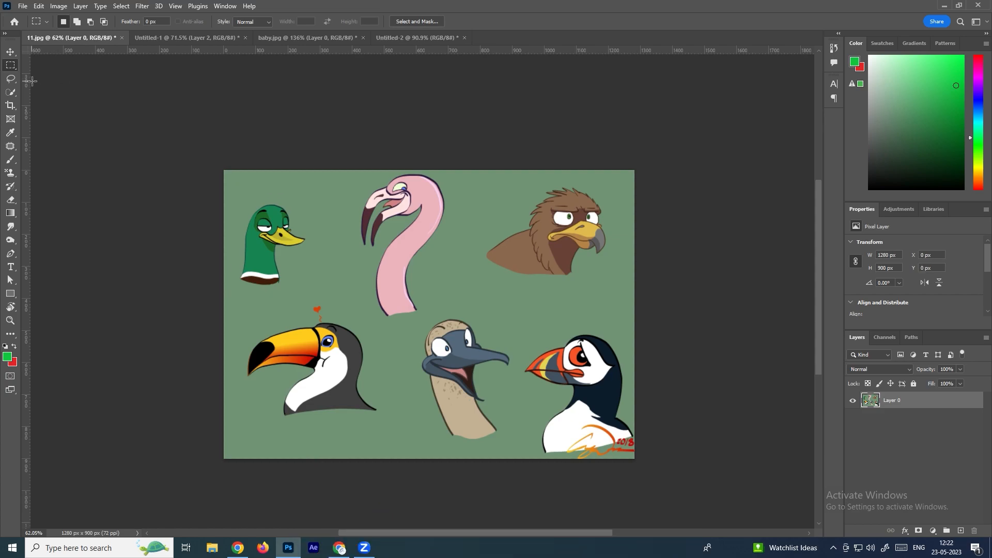
- Outline the green duck's head and neck loosely with the freehand Lasso tool, about 237 by 295 px
scroll(265, 233, up, 3)
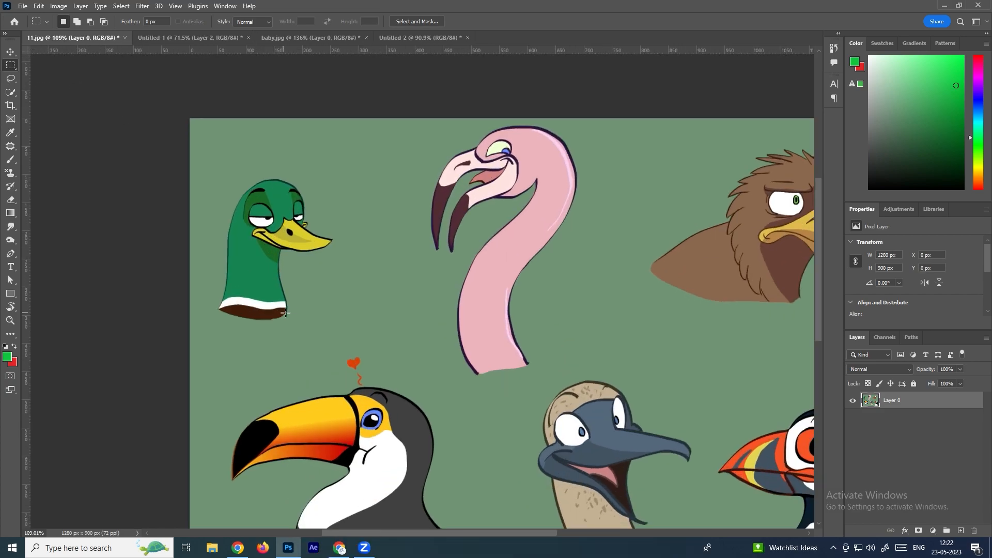
click(14, 79)
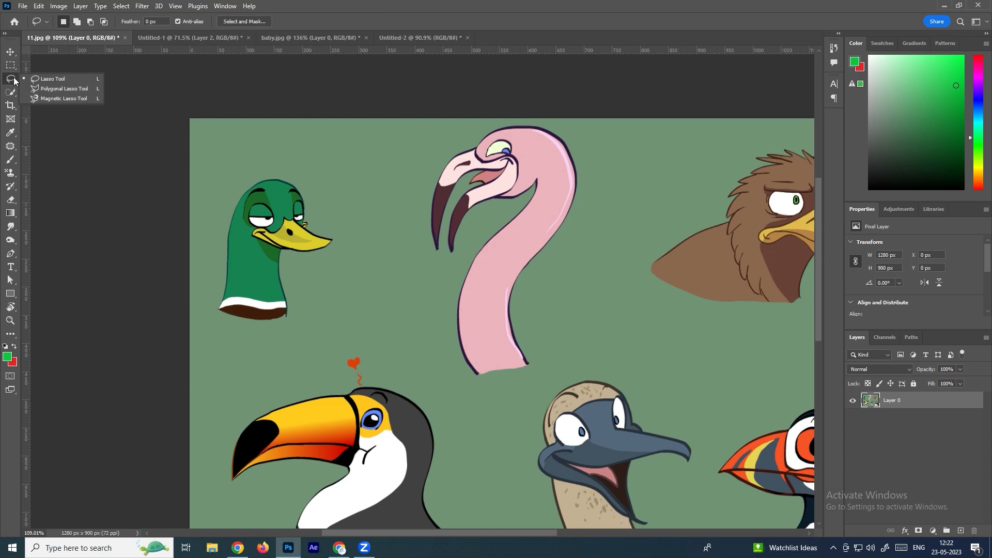
click(65, 79)
scroll(290, 202, down, 2)
scroll(291, 203, down, 2)
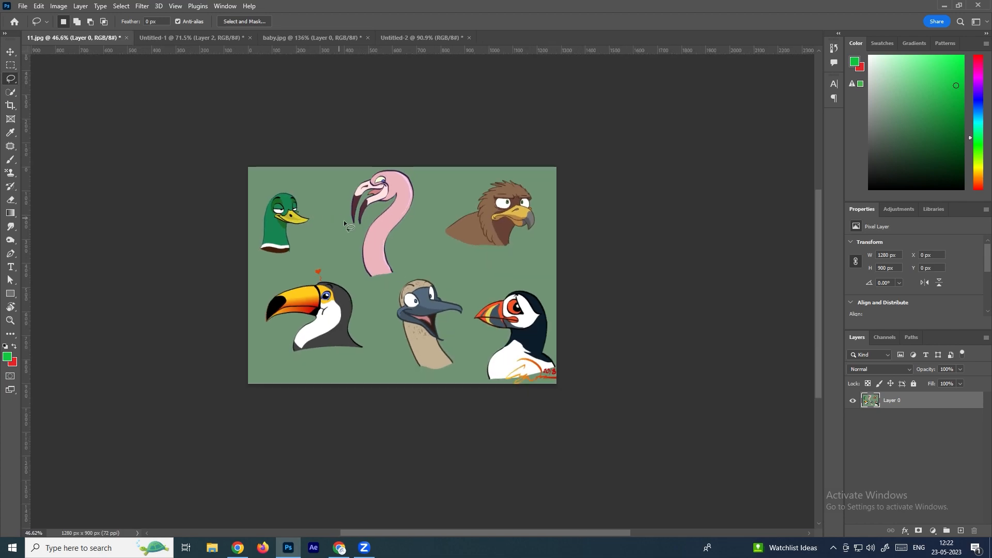
scroll(348, 225, up, 2)
drag(300, 203, 308, 244)
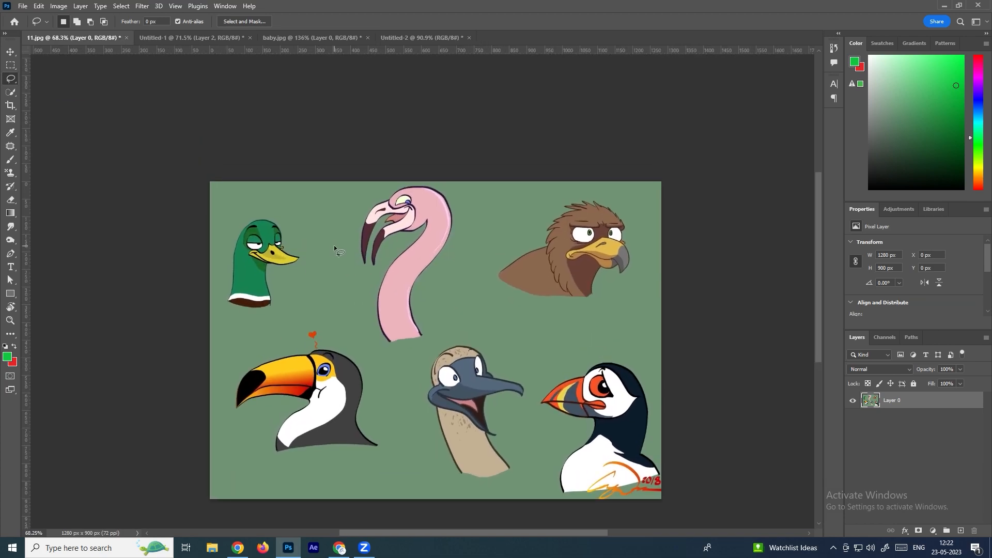
scroll(257, 249, up, 3)
drag(184, 360, 193, 340)
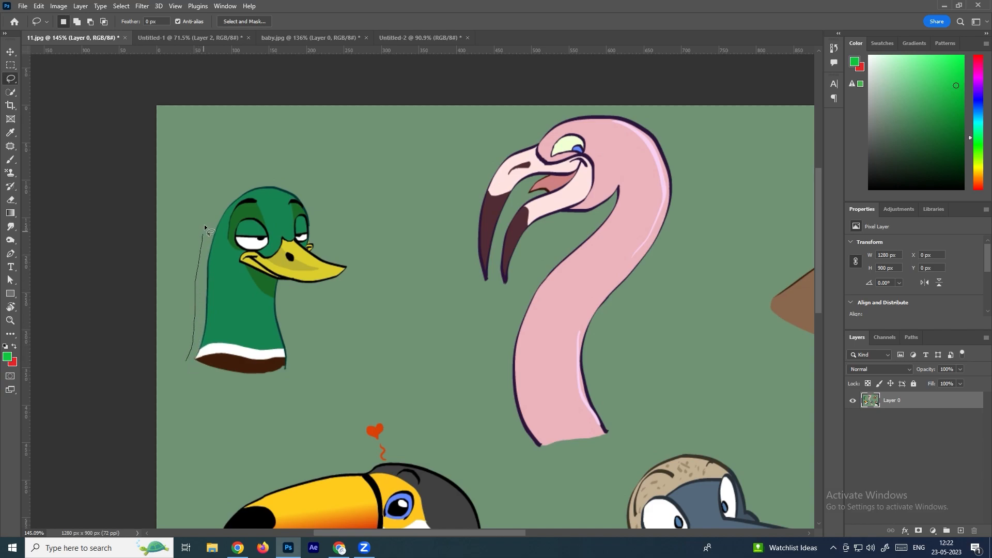
drag(221, 194, 254, 178)
mouse_move(299, 361)
mouse_down()
mouse_move(281, 395)
mouse_move(210, 395)
mouse_move(186, 361)
mouse_up()
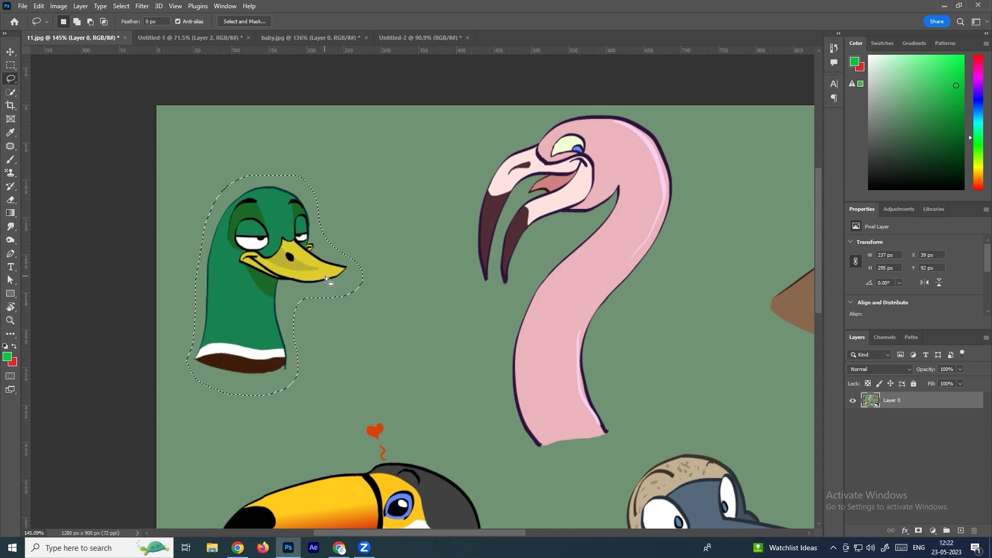
- Copy the selected duck to a new layer and hide Layer 0, then undo both changes
key(ctrl+j)
click(852, 417)
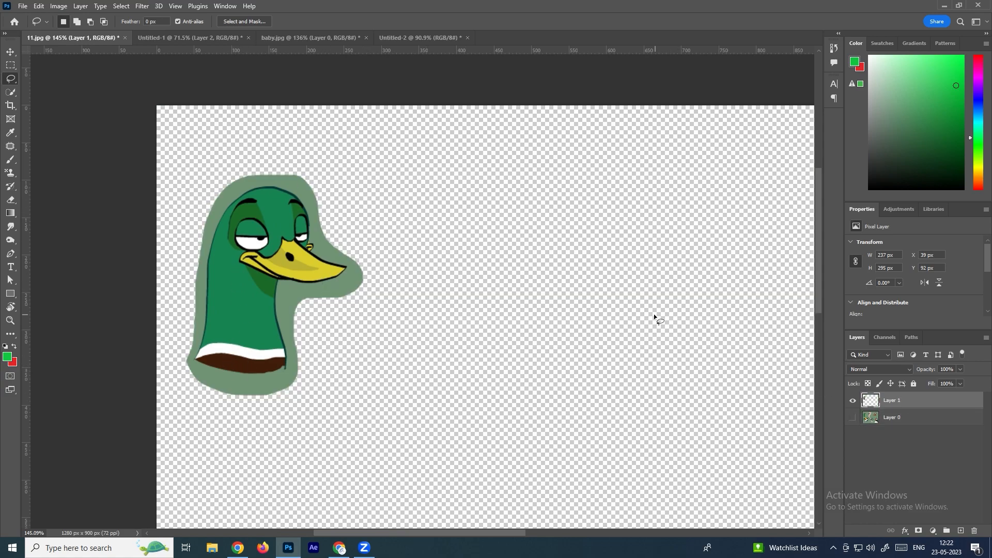
key(ctrl+z)
key(ctrl+z)
- Draw a freehand lasso selection about 560 by 717 px across the flamingo and the bird below it, and clear it
scroll(395, 272, down, 5)
mouse_move(430, 315)
mouse_down()
mouse_move(444, 389)
mouse_move(488, 449)
mouse_up()
mouse_move(588, 309)
mouse_down()
mouse_move(560, 249)
mouse_move(505, 245)
mouse_move(457, 270)
mouse_up()
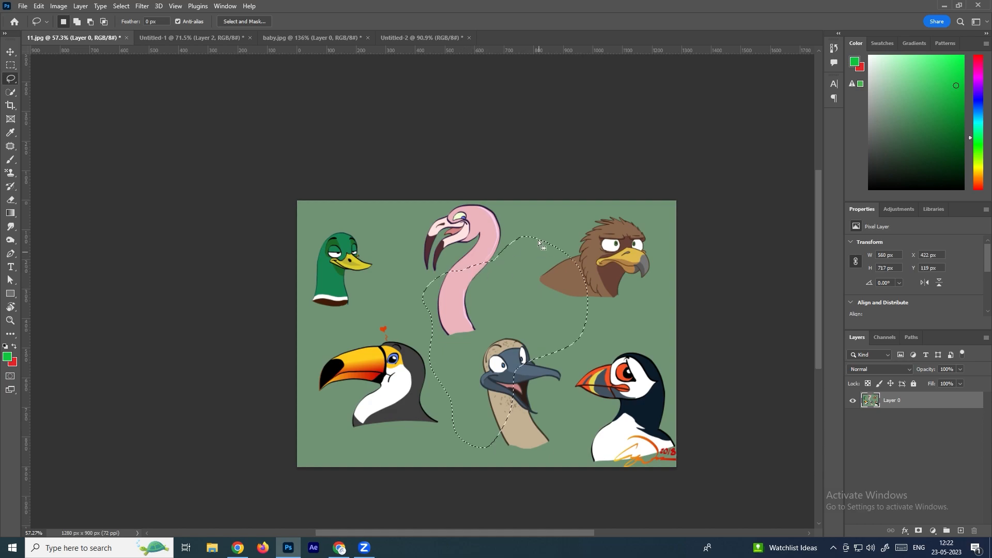
click(491, 318)
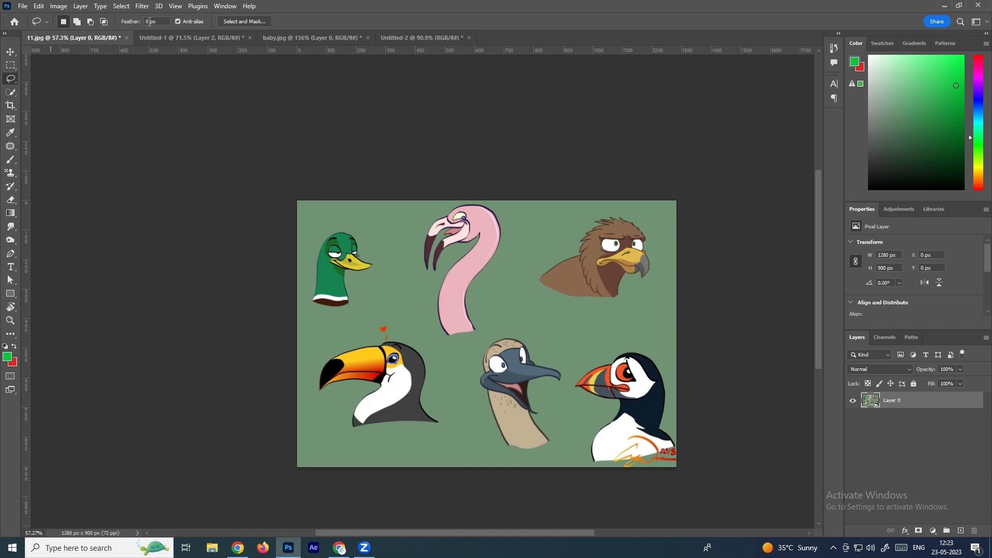
mouse_move(400, 303)
mouse_down()
mouse_move(331, 356)
mouse_move(397, 442)
mouse_move(479, 390)
mouse_move(466, 319)
mouse_up()
- Switch to the Polygonal Lasso tool and open the image Cover-1.webp from the PS folder
right_click(10, 80)
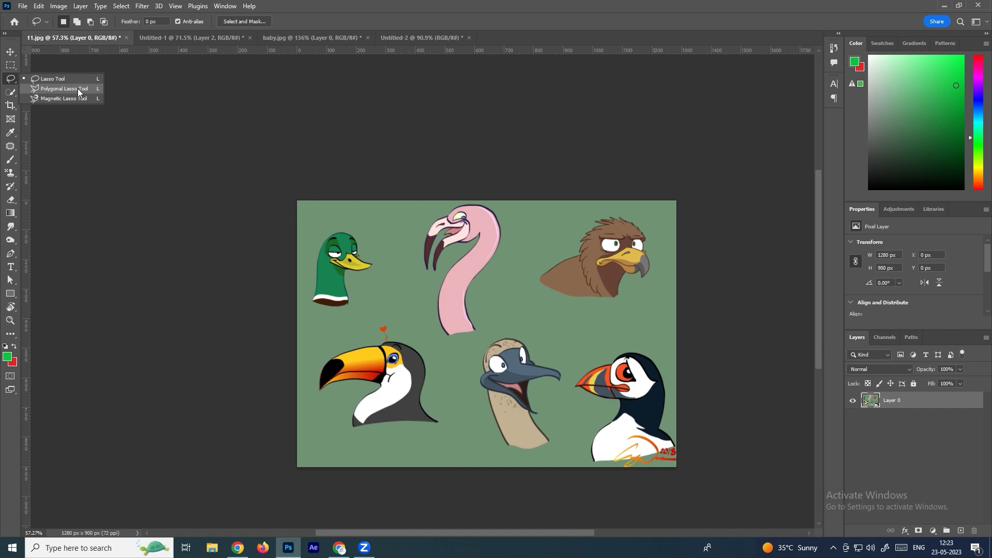
click(78, 88)
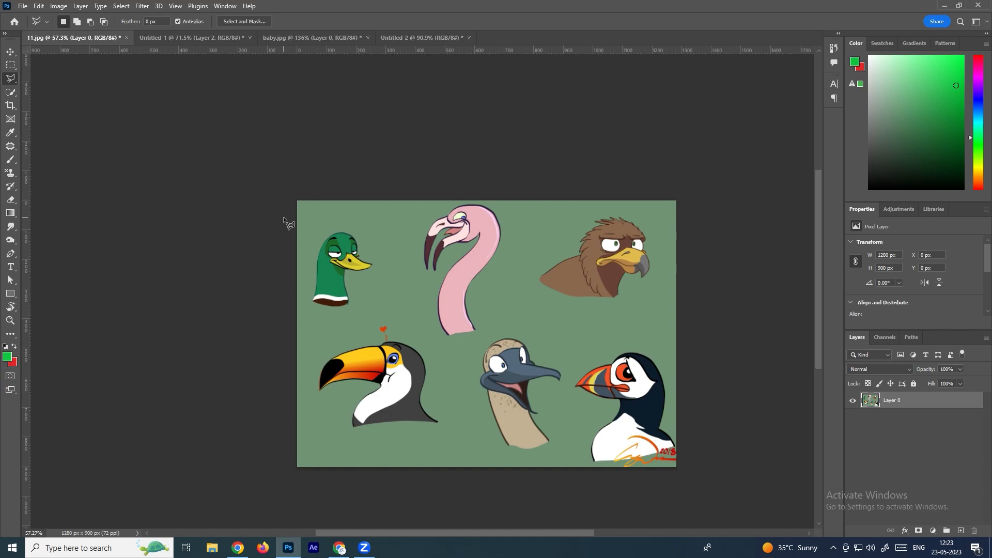
click(23, 6)
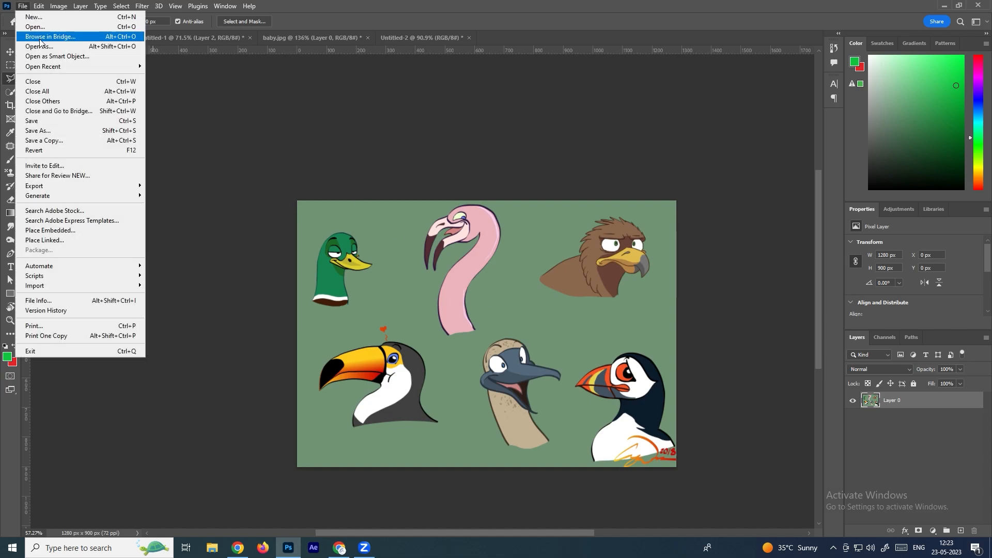
click(36, 28)
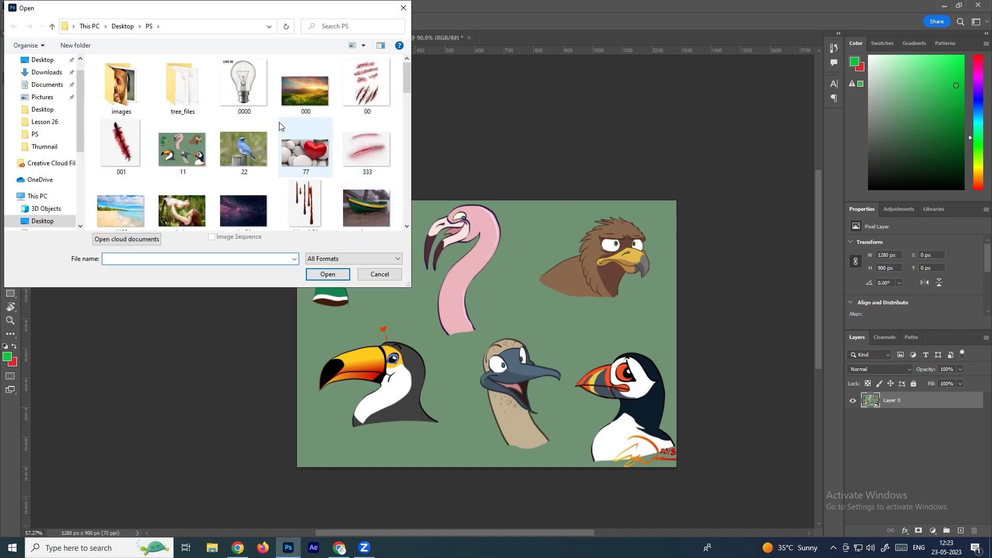
scroll(320, 144, down, 3)
double_click(183, 175)
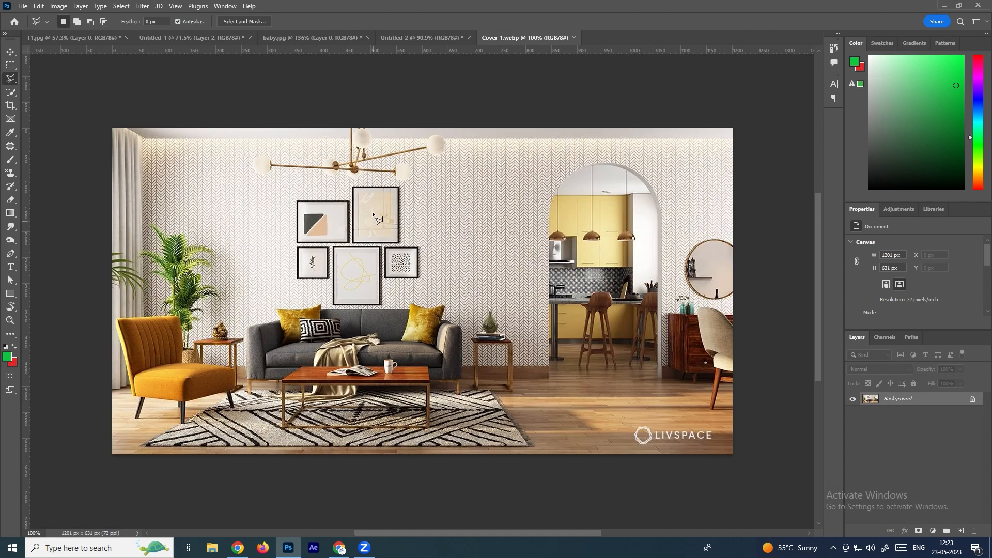
- Select the tall picture frame below the chandelier by its four outer corners with the Polygonal Lasso tool
scroll(358, 190, up, 14)
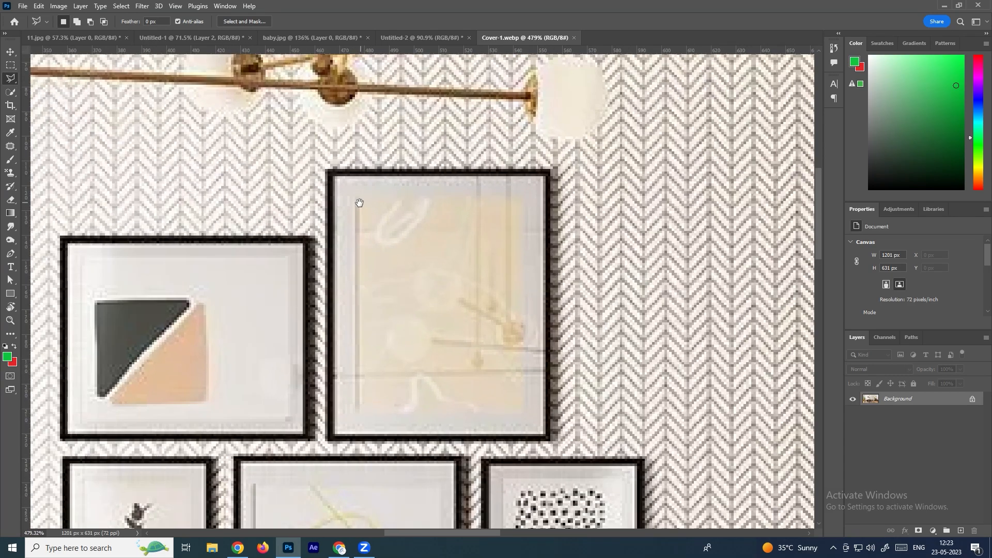
drag(355, 204, 309, 184)
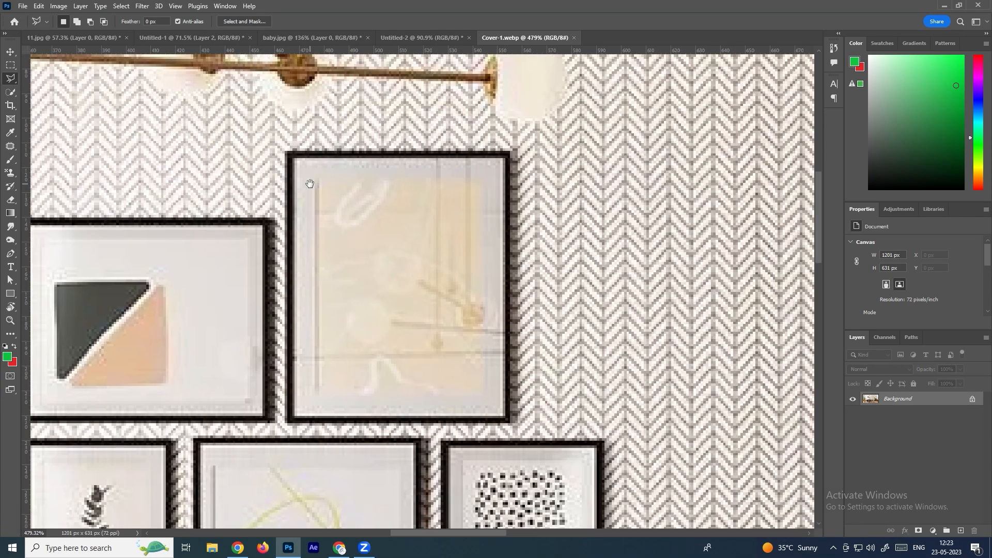
click(286, 153)
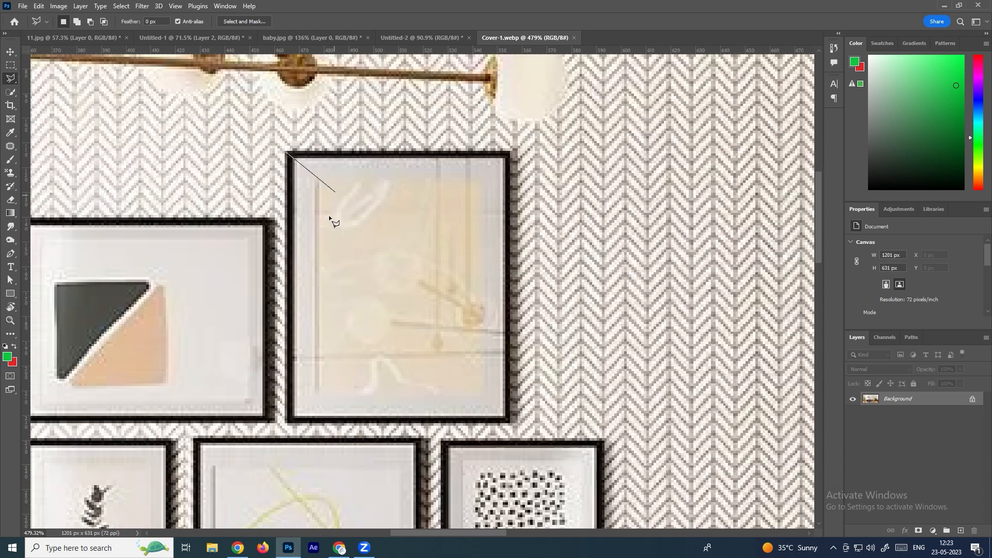
click(287, 422)
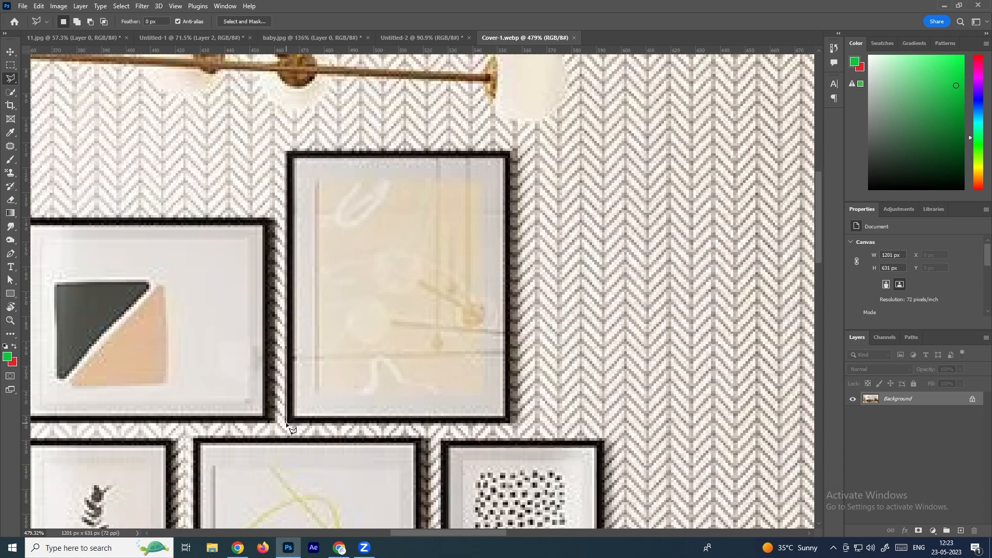
click(510, 422)
click(511, 152)
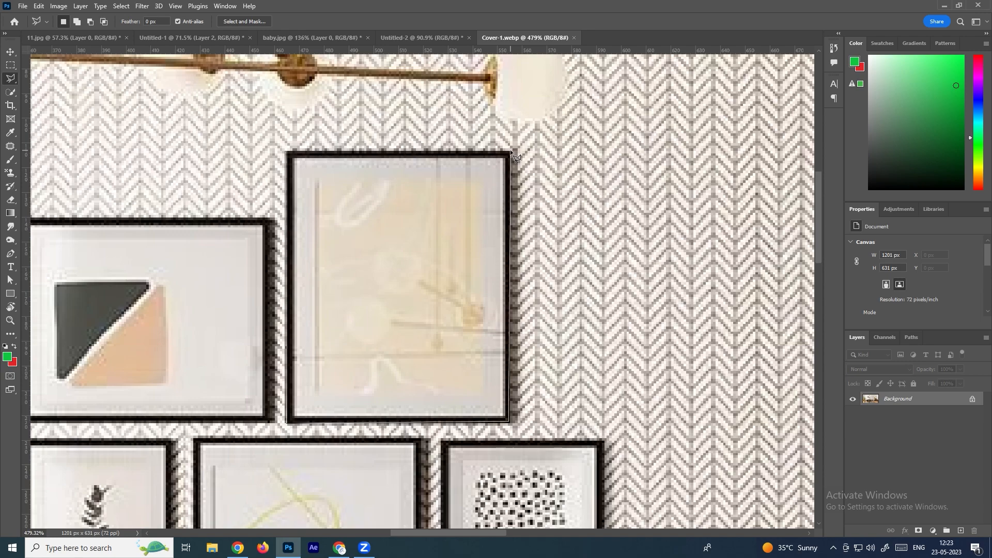
click(288, 153)
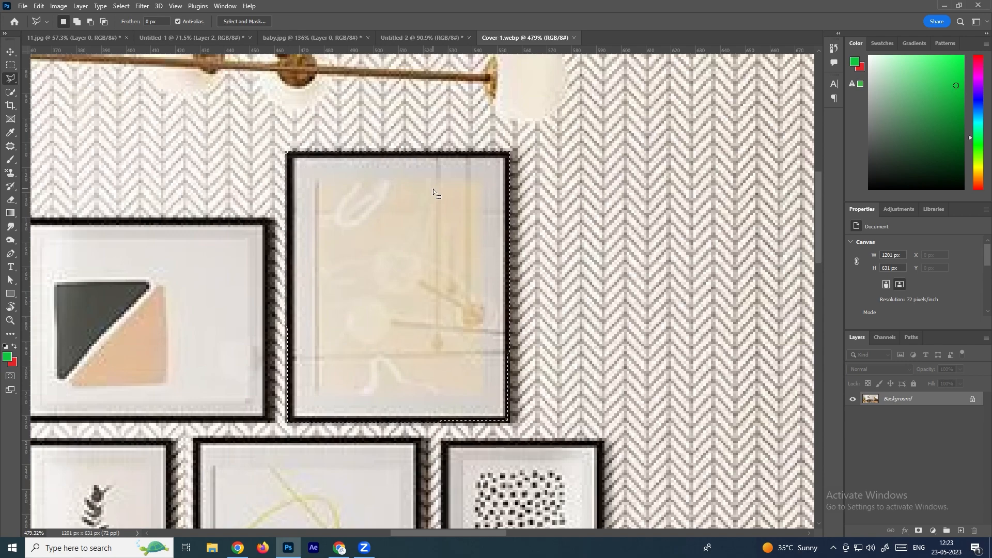
scroll(433, 188, down, 5)
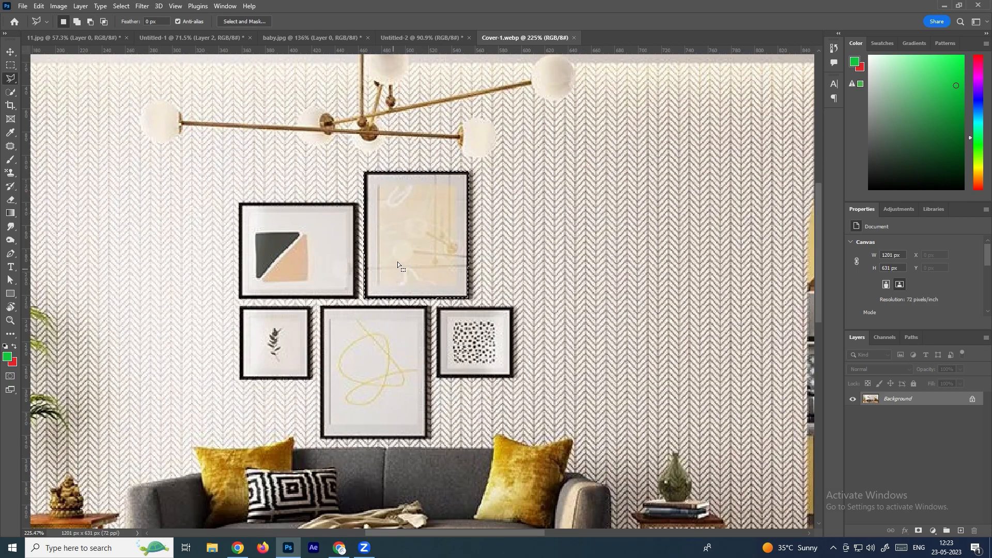
scroll(405, 244, down, 2)
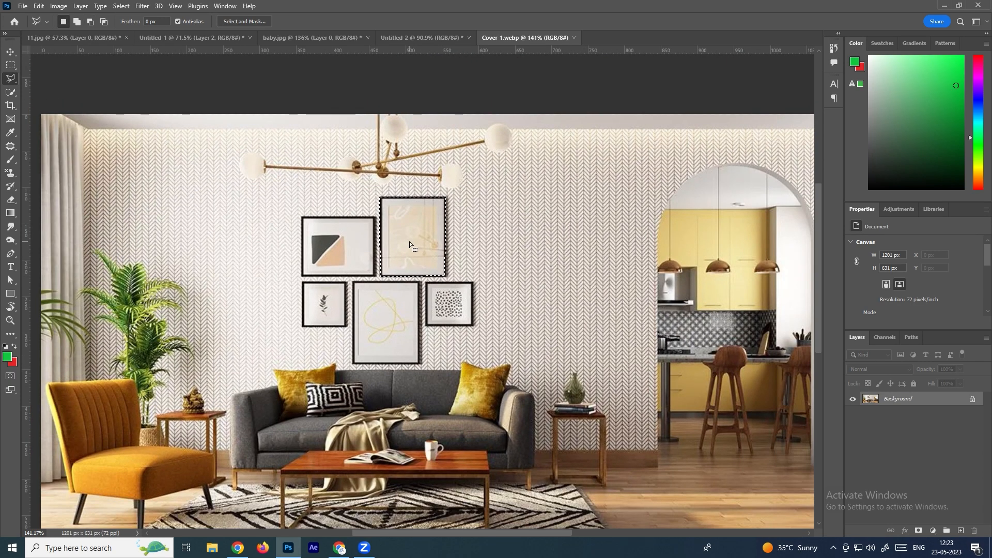
- Open the image 77.jpg from the PS folder
click(26, 8)
click(41, 28)
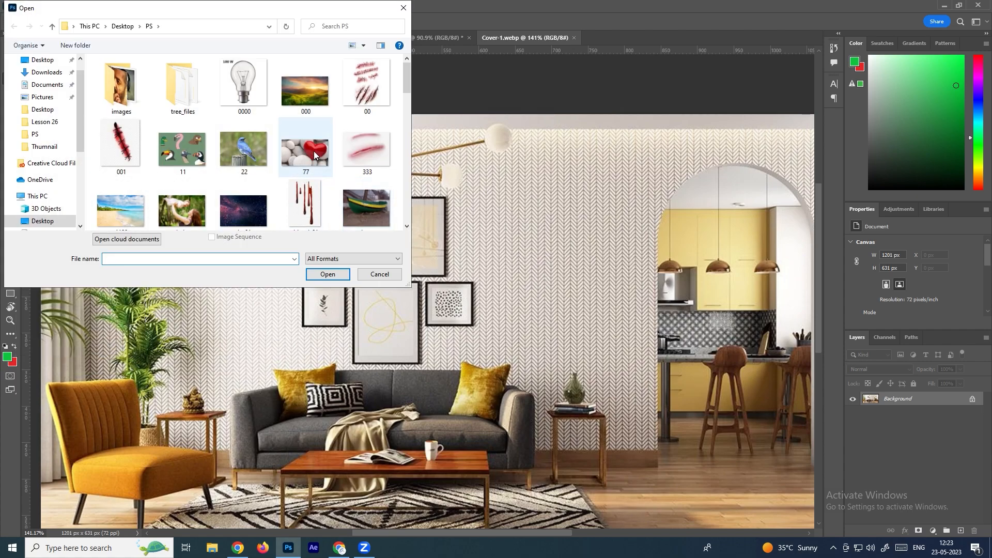
double_click(314, 151)
- Try outlining the smooth white oval stone's upper edge with a few straight polygonal lasso segments, and cancel the outline
drag(330, 226, 367, 262)
scroll(339, 201, up, 3)
click(322, 196)
click(350, 215)
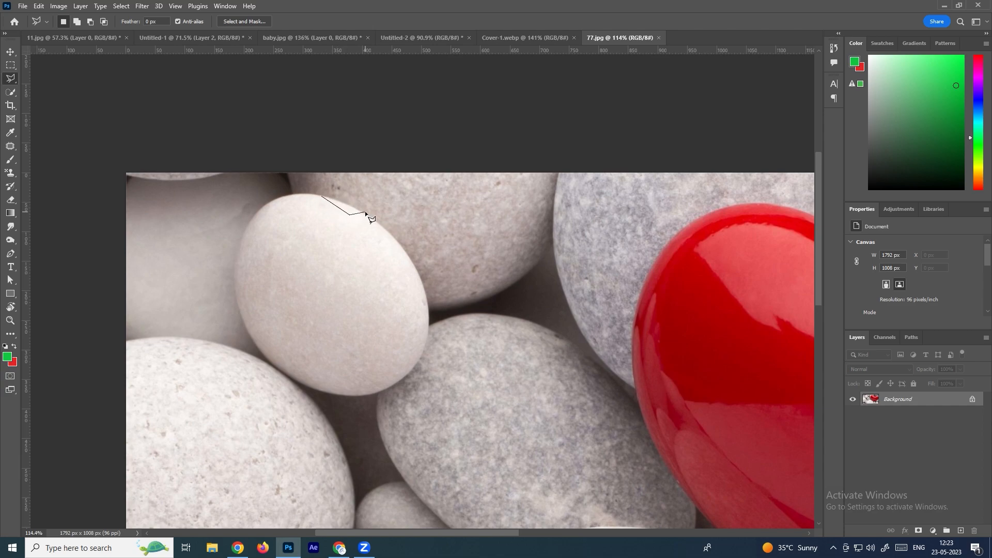
click(387, 244)
key(Escape)
- Try tracing the white stone's curved upper edge at close range with short polygonal lasso segments, and clear the selection
scroll(331, 197, up, 3)
scroll(331, 197, up, 2)
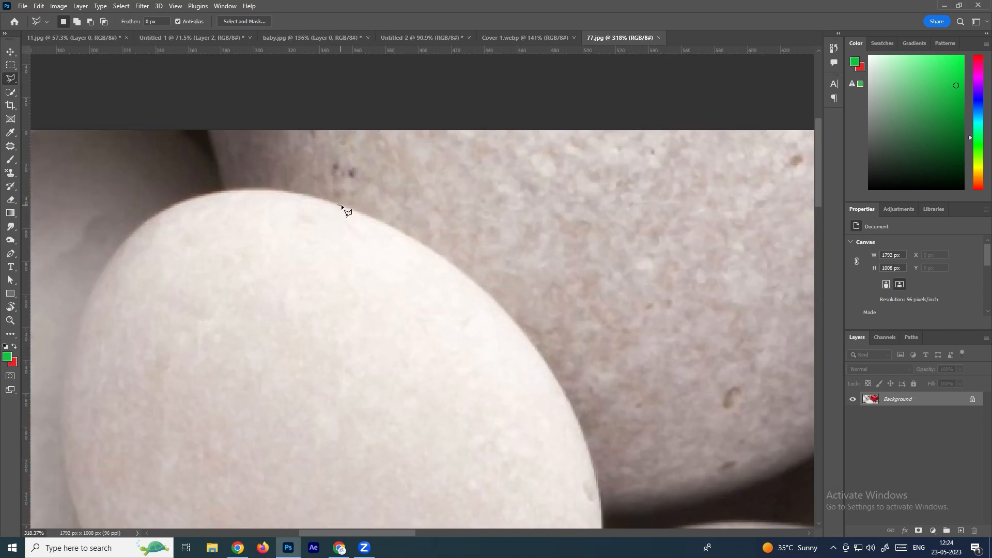
drag(346, 207, 394, 228)
drag(458, 293, 475, 280)
double_click(475, 280)
key(ctrl+d)
scroll(430, 240, down, 3)
scroll(401, 245, down, 5)
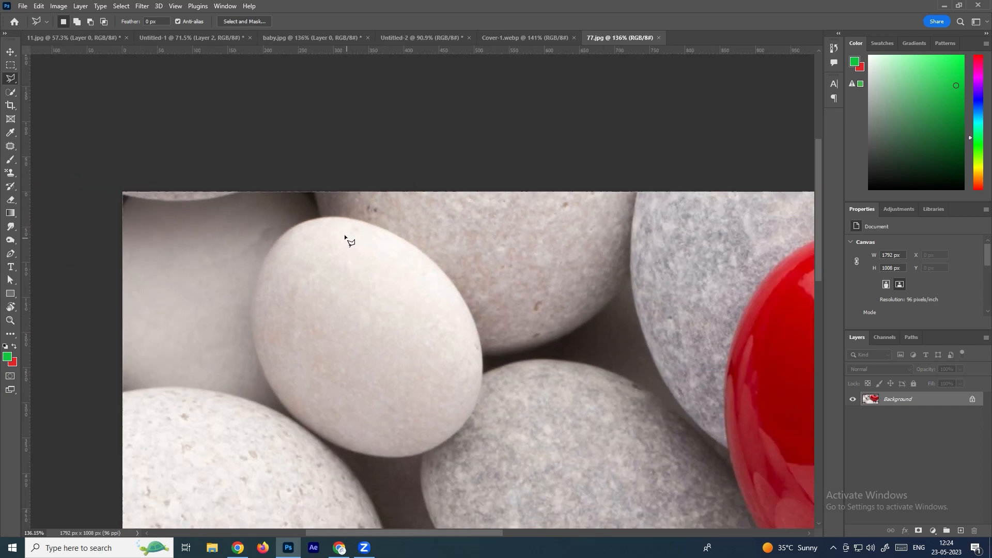
- In the Cover-1.webp living-room image, select the wooden coffee table's top surface by its four corners with the Polygonal Lasso tool
click(494, 42)
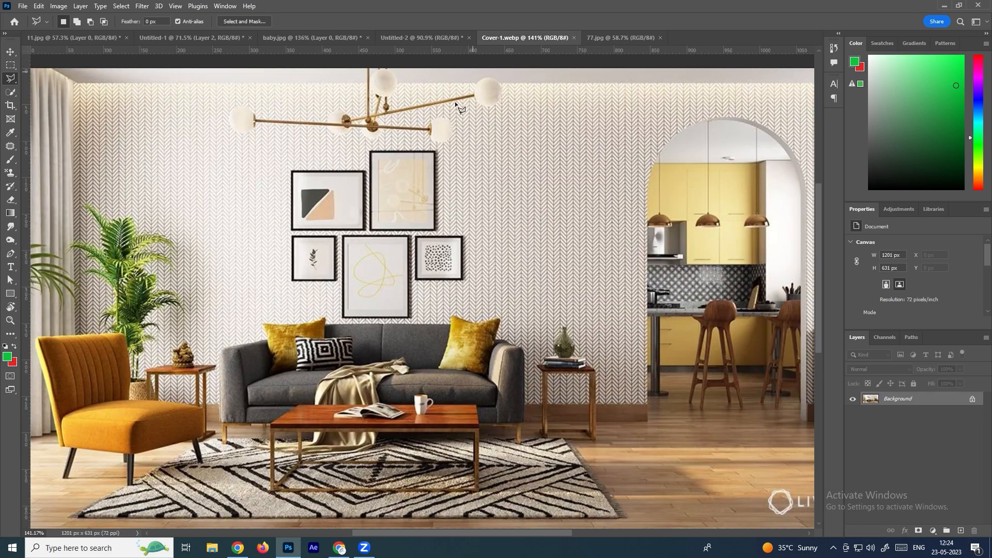
mouse_move(581, 199)
mouse_down()
mouse_move(481, 215)
mouse_move(387, 184)
mouse_move(540, 154)
mouse_move(586, 132)
mouse_up()
scroll(249, 346, up, 5)
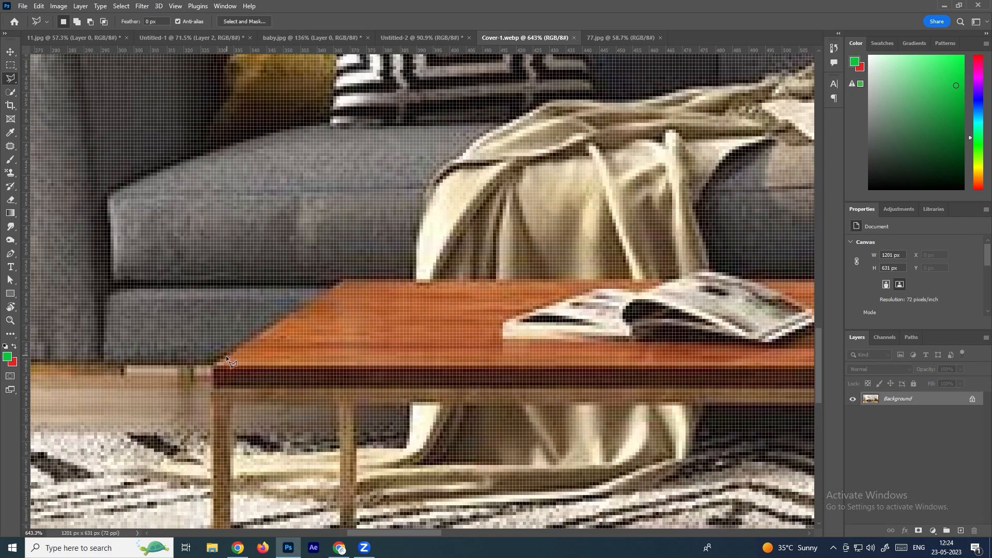
click(214, 367)
click(342, 280)
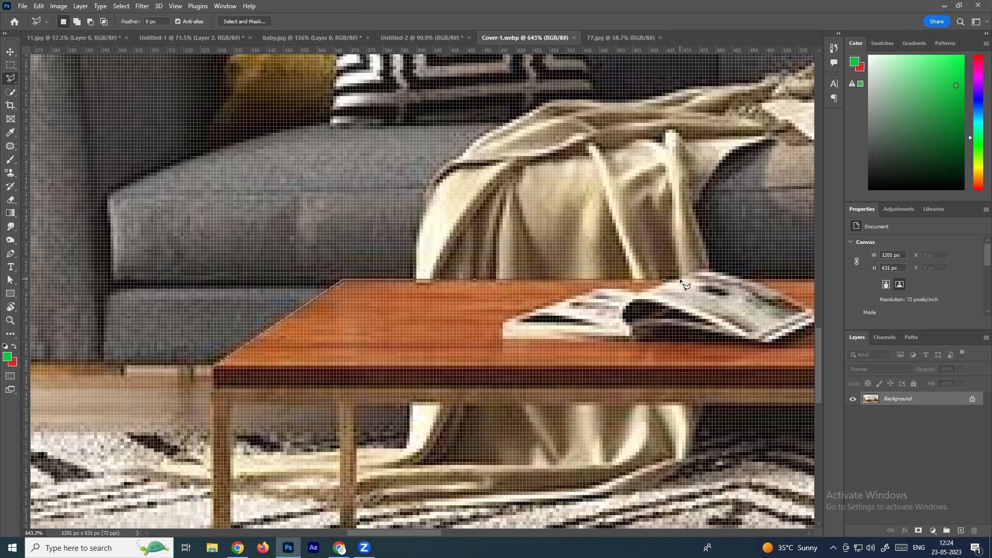
drag(676, 278, 377, 285)
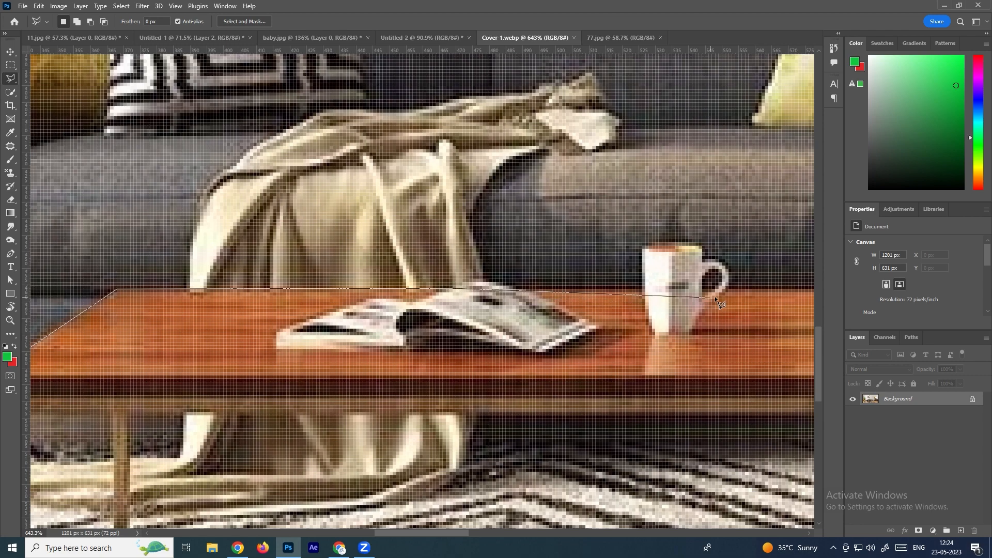
drag(588, 293, 145, 292)
click(482, 289)
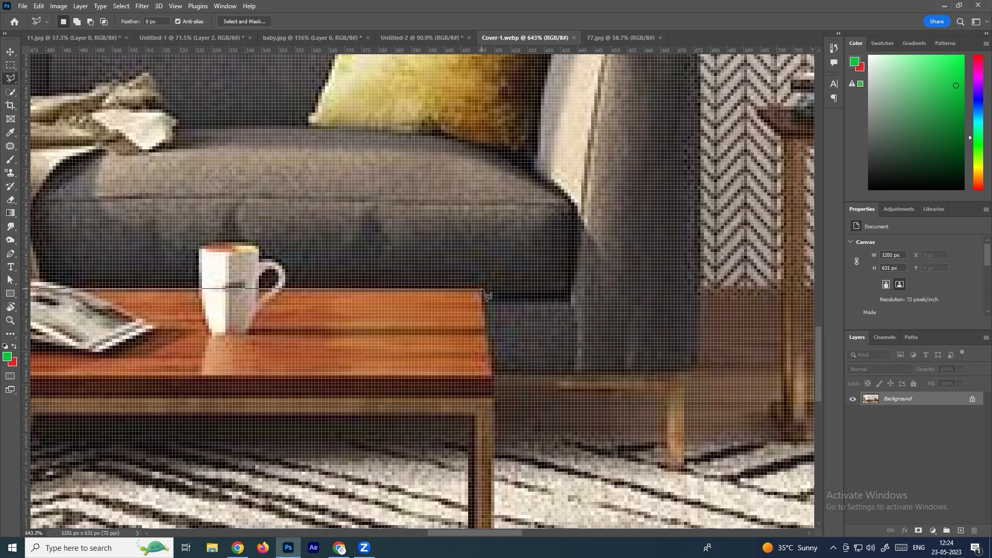
click(496, 381)
drag(284, 381, 665, 372)
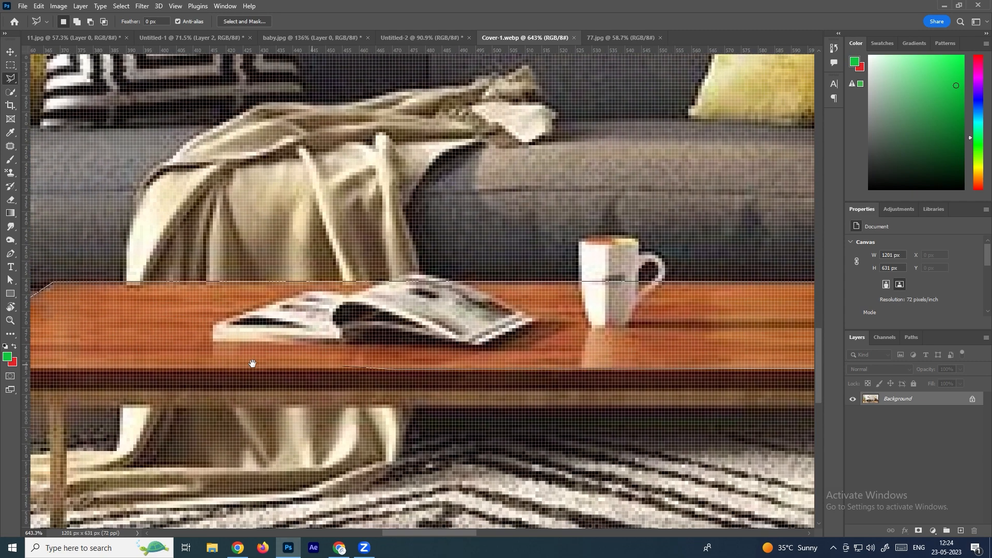
drag(253, 364, 594, 388)
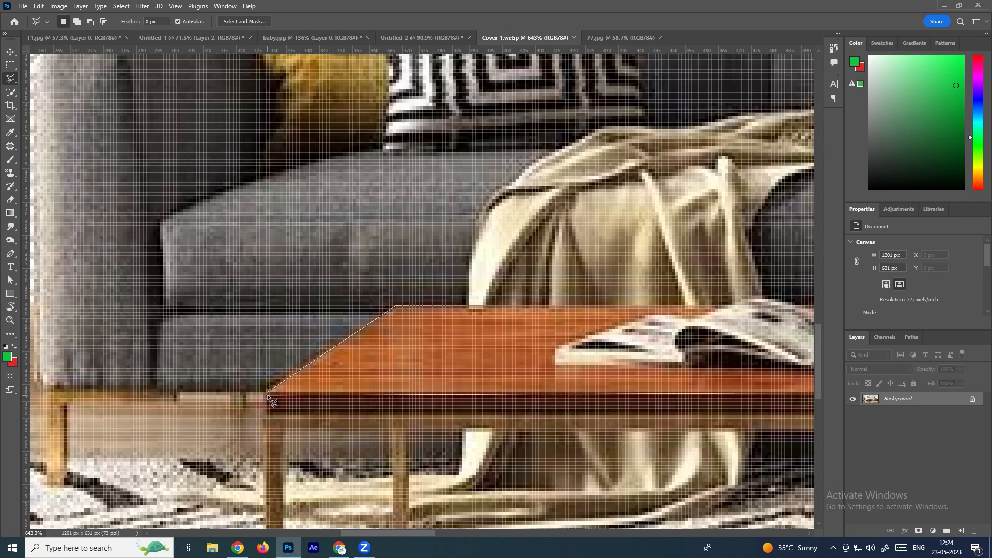
click(268, 395)
- Copy the selected tabletop to a new layer and hide the Background layer to isolate it
scroll(342, 374, down, 8)
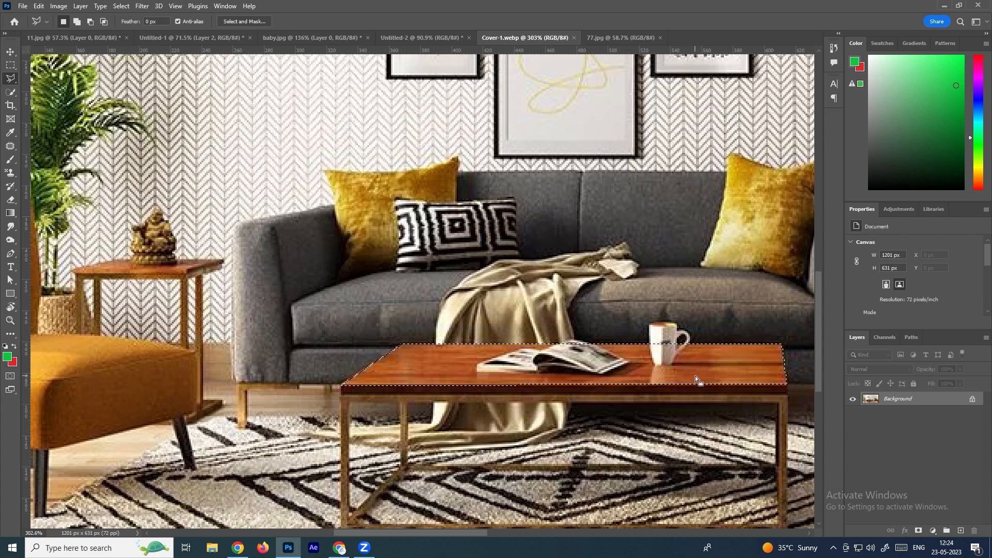
key(ctrl+j)
click(853, 412)
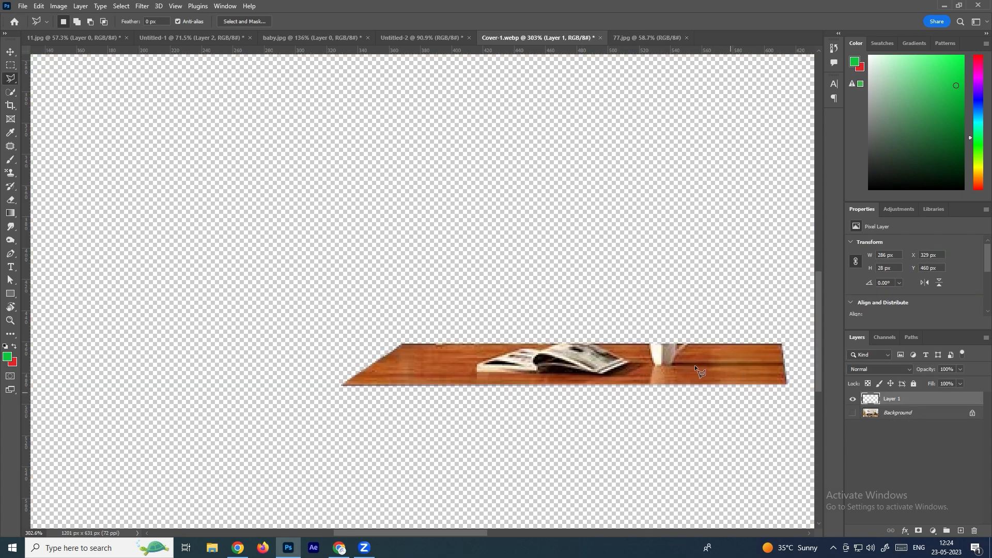
- Show the Background layer again and delete the tabletop copy layer
click(852, 413)
key(Delete)
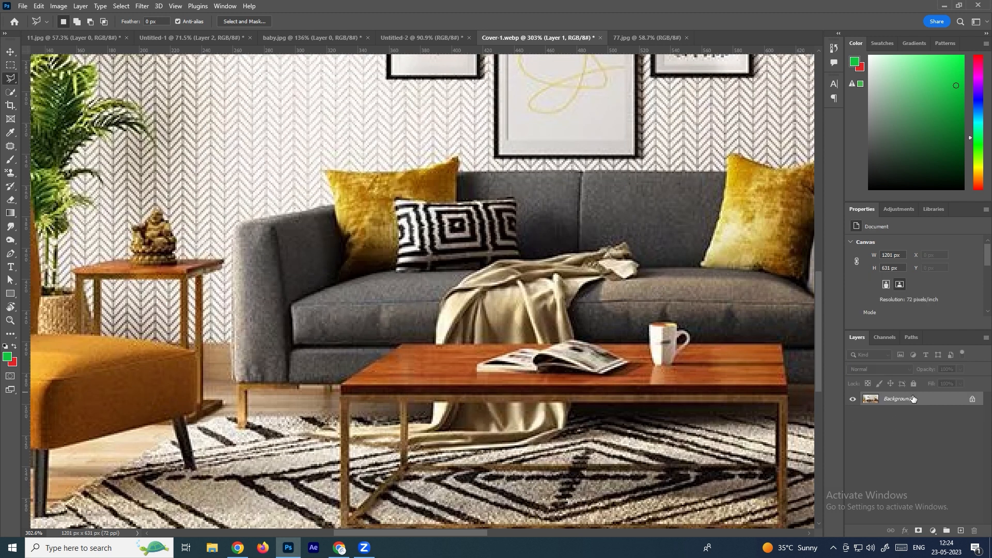
- Start a polygonal lasso outline up the gray sofa's outer arm, add stray points above it, and remove the last three anchors
drag(405, 289, 407, 311)
scroll(376, 268, down, 5)
scroll(438, 296, up, 1)
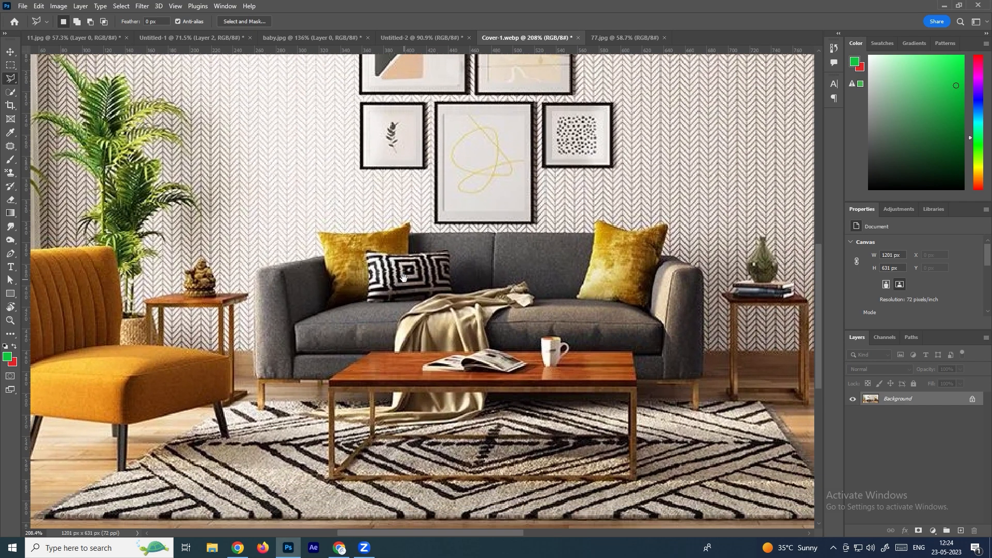
scroll(286, 284, up, 10)
click(226, 495)
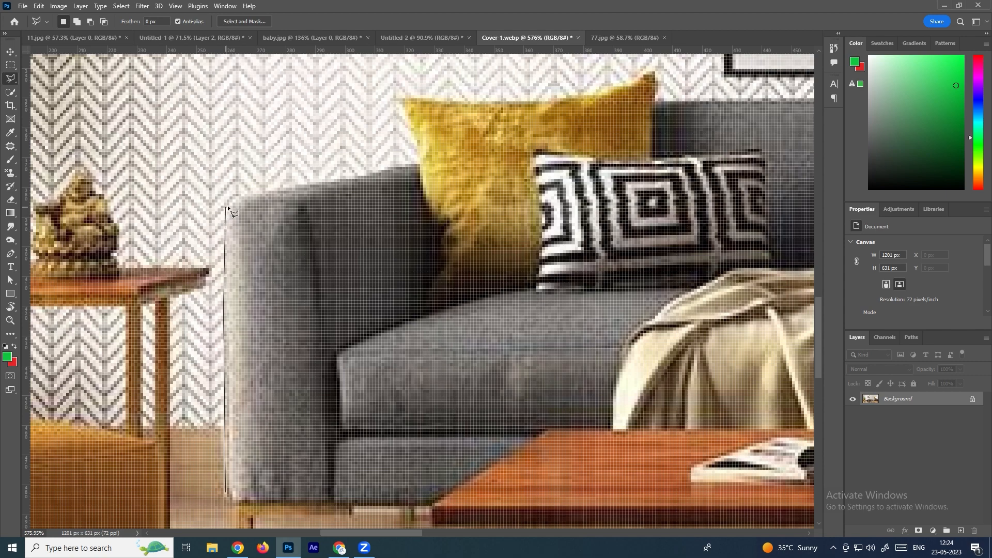
click(260, 192)
click(265, 150)
click(294, 137)
key(BackSpace)
key(BackSpace)
key(BackSpace)
- Add four more lasso points along and above the sofa arm, and remove the last four anchors
click(253, 193)
click(303, 185)
click(303, 115)
click(275, 115)
key(BackSpace)
key(BackSpace)
key(BackSpace)
key(BackSpace)
- Try continuing the polygonal outline along the sofa arm's upper edge to the yellow cushion, and clear the resulting selection
click(304, 147)
click(318, 128)
click(356, 130)
key(BackSpace)
click(396, 165)
click(417, 161)
key(Escape)
double_click(418, 320)
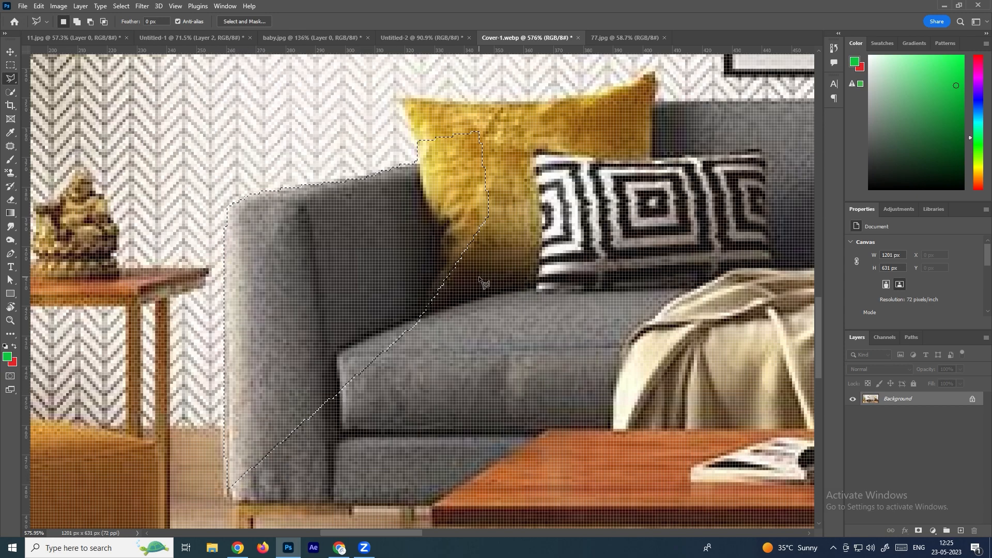
key(ctrl+d)
- Activate the Magnetic Lasso tool for the portrait image Work_File_1.jpg
scroll(453, 232, down, 5)
scroll(452, 232, down, 3)
drag(572, 203, 438, 298)
drag(482, 243, 406, 282)
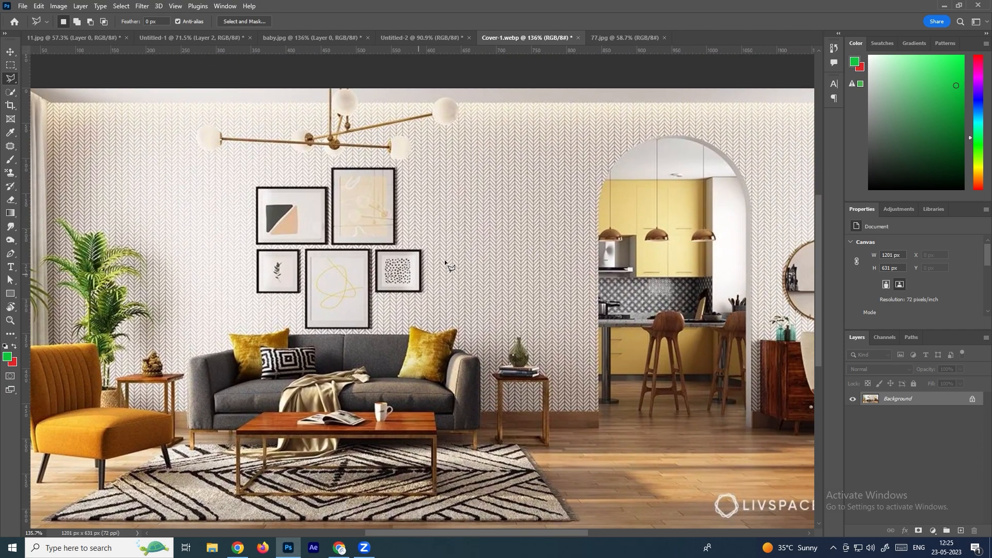
right_click(8, 79)
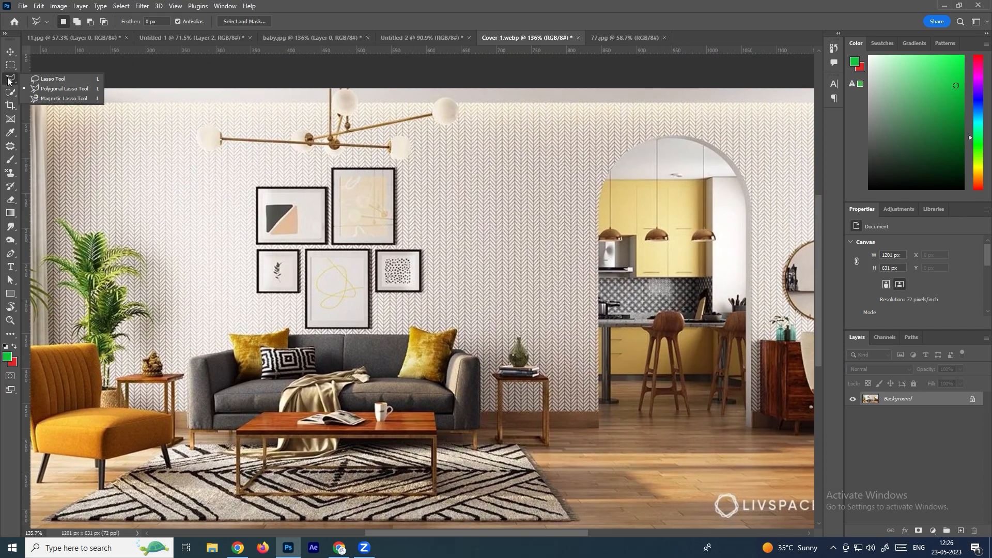
click(67, 98)
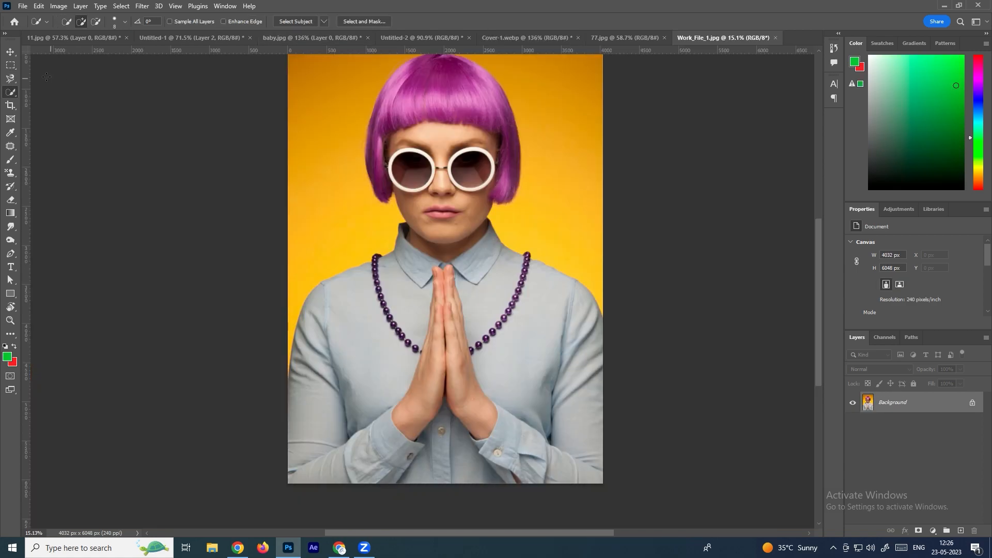
right_click(17, 81)
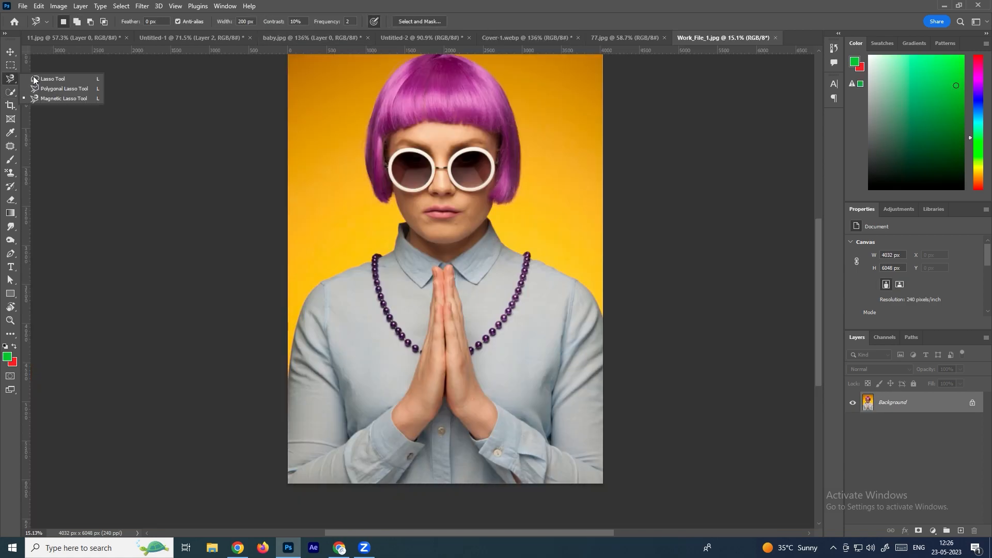
click(63, 97)
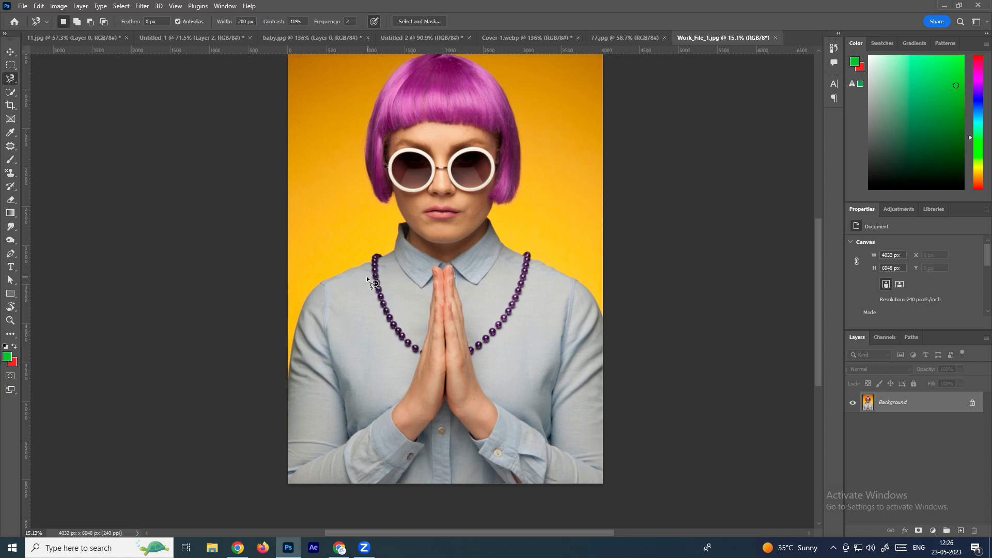
- Examine at close range the edge where the blue shirt's shoulder meets the yellow background
drag(351, 291, 384, 263)
scroll(353, 305, up, 6)
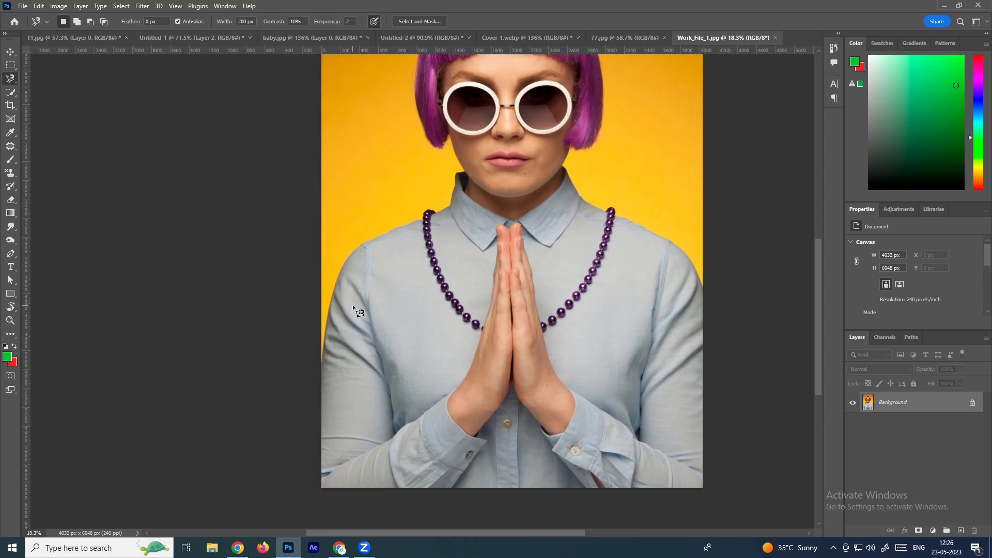
scroll(352, 306, up, 4)
drag(345, 273, 323, 301)
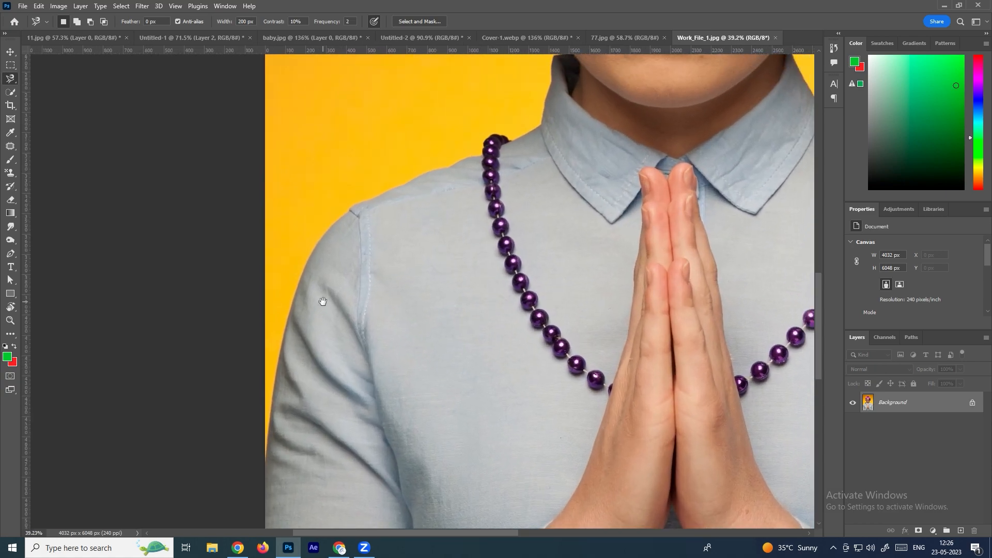
drag(355, 259, 353, 269)
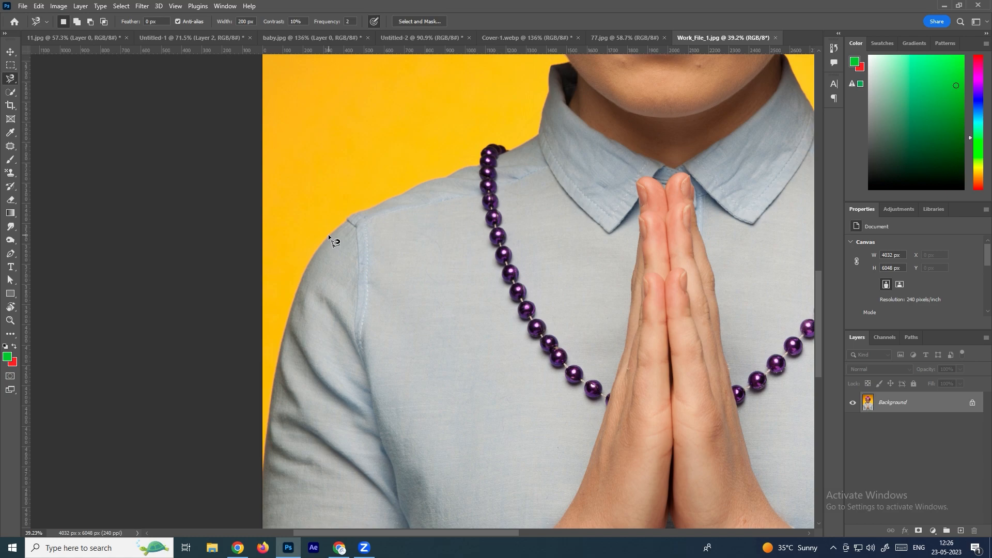
scroll(330, 237, up, 10)
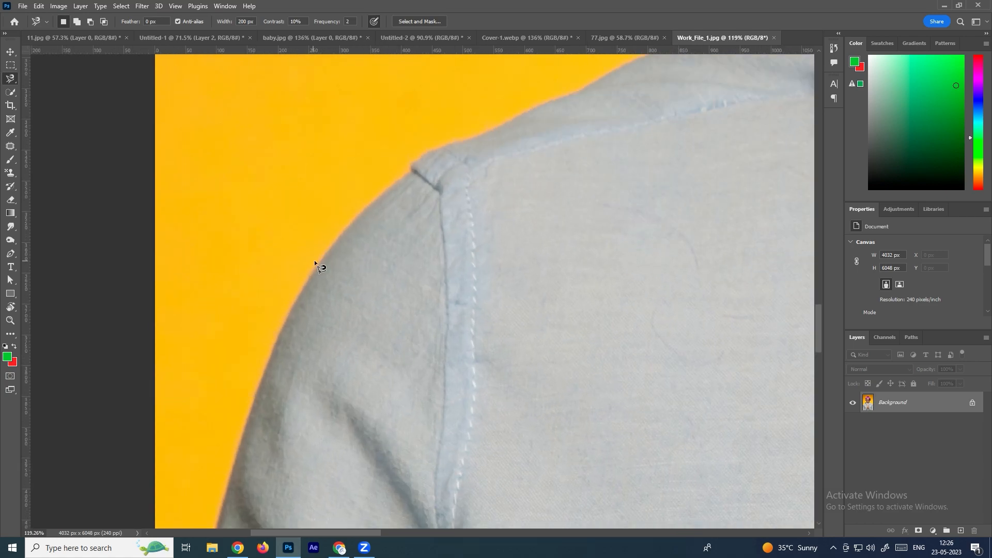
scroll(321, 253, up, 1)
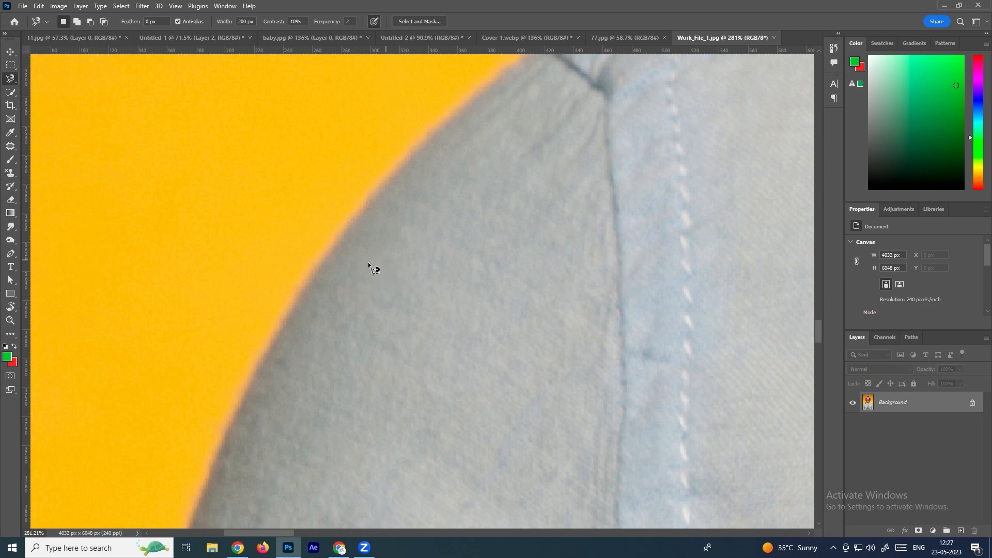
scroll(362, 263, down, 10)
drag(392, 329, 385, 254)
scroll(438, 272, down, 5)
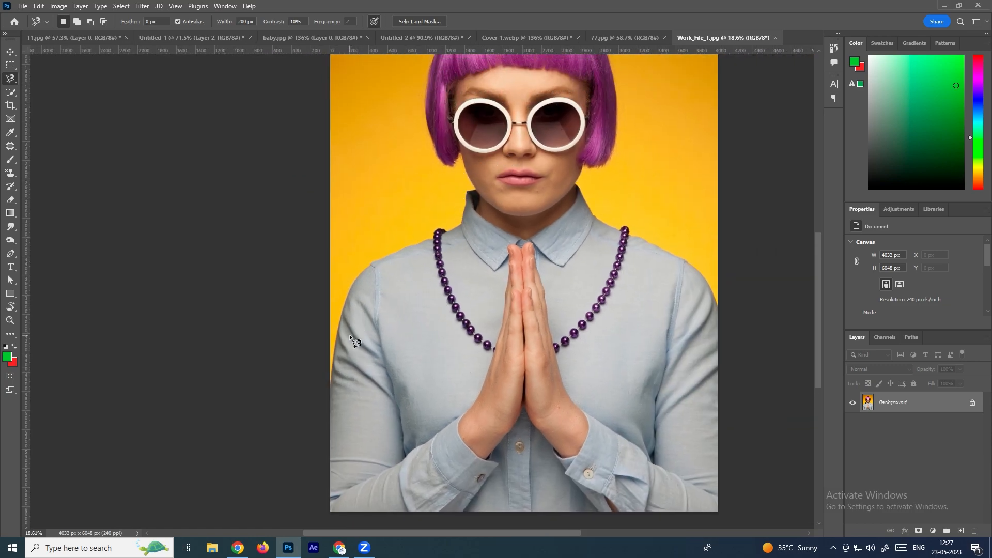
- Try tracing the blue shirt's sleeve and shoulder edge with the Magnetic Lasso, and clear the selection
scroll(349, 334, up, 6)
drag(343, 414, 341, 319)
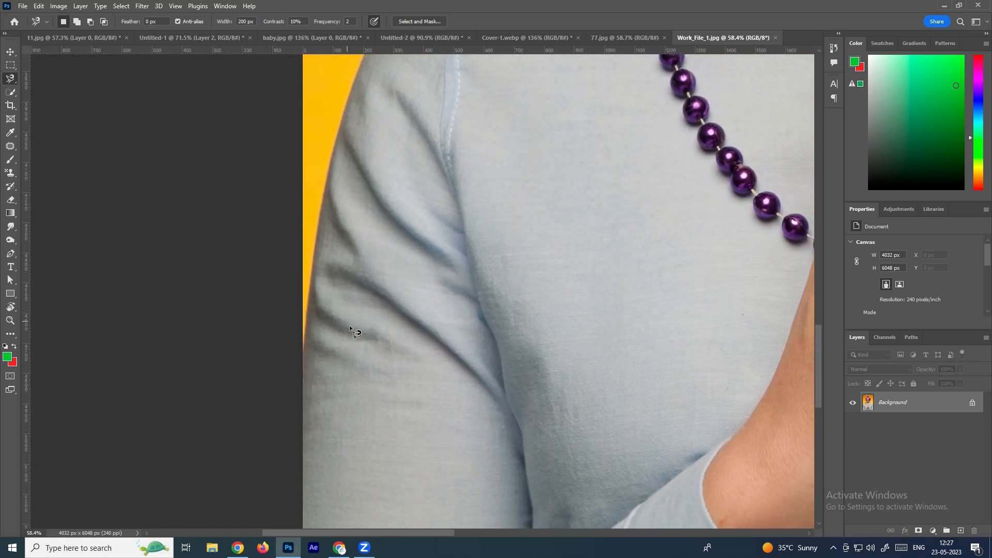
scroll(349, 325, up, 1)
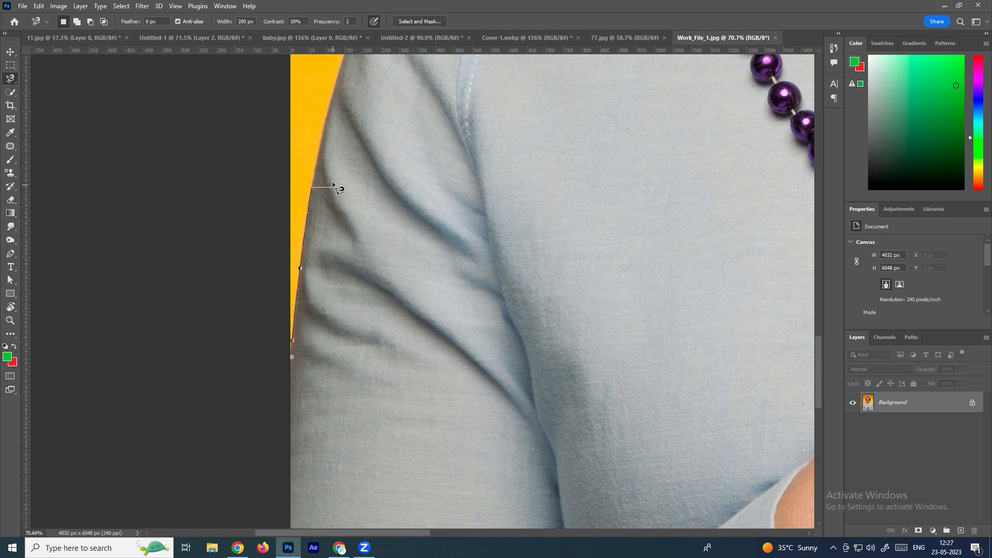
drag(339, 106, 309, 287)
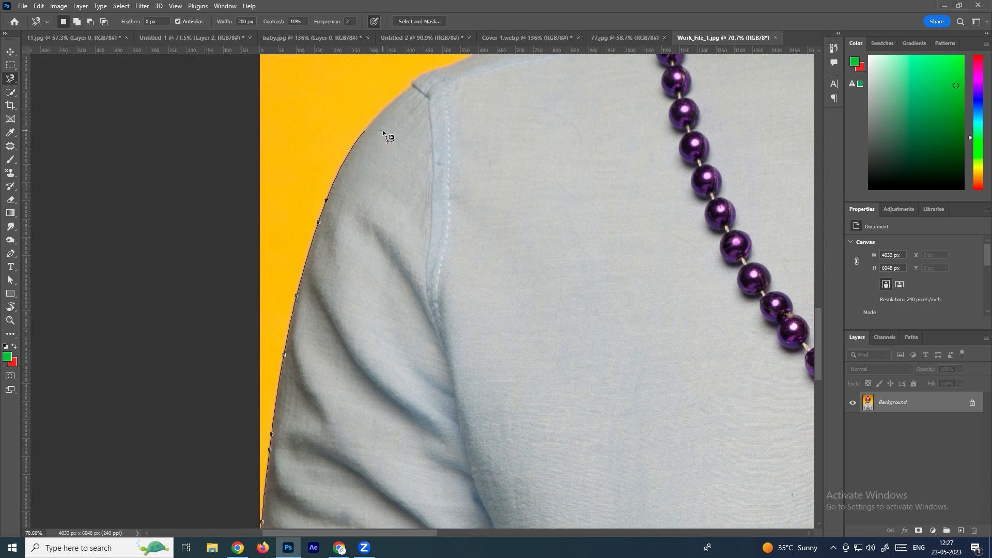
drag(410, 100, 333, 220)
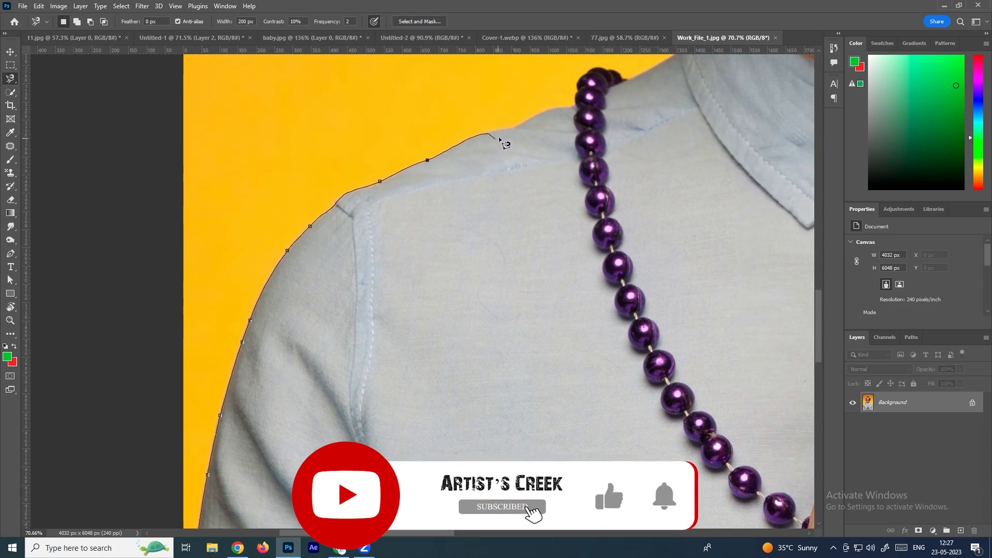
double_click(532, 138)
key(ctrl+d)
- Trace the blue shirt's sleeve and shoulder edge up to the purple bead necklace with the Magnetic Lasso
drag(389, 344, 507, 153)
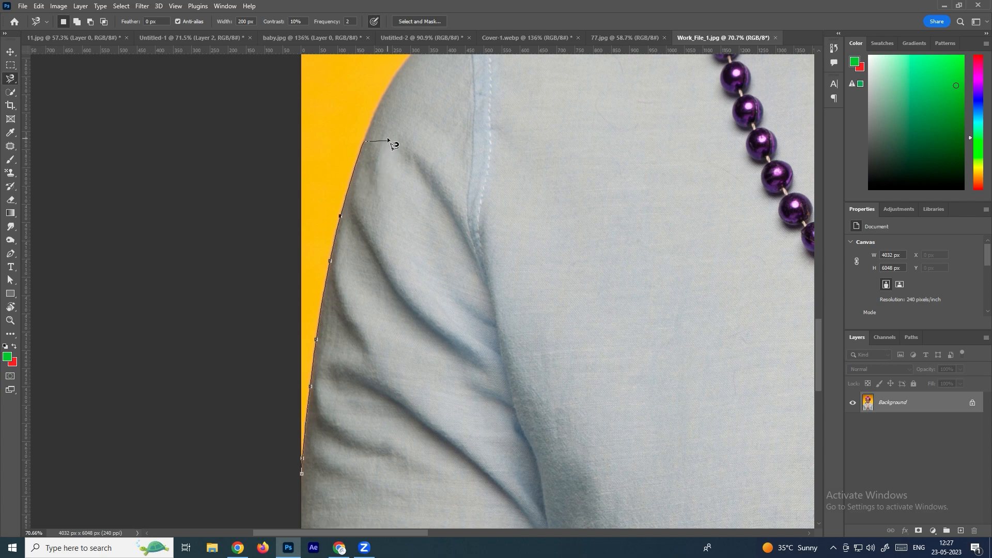
key(space)
drag(390, 133, 346, 317)
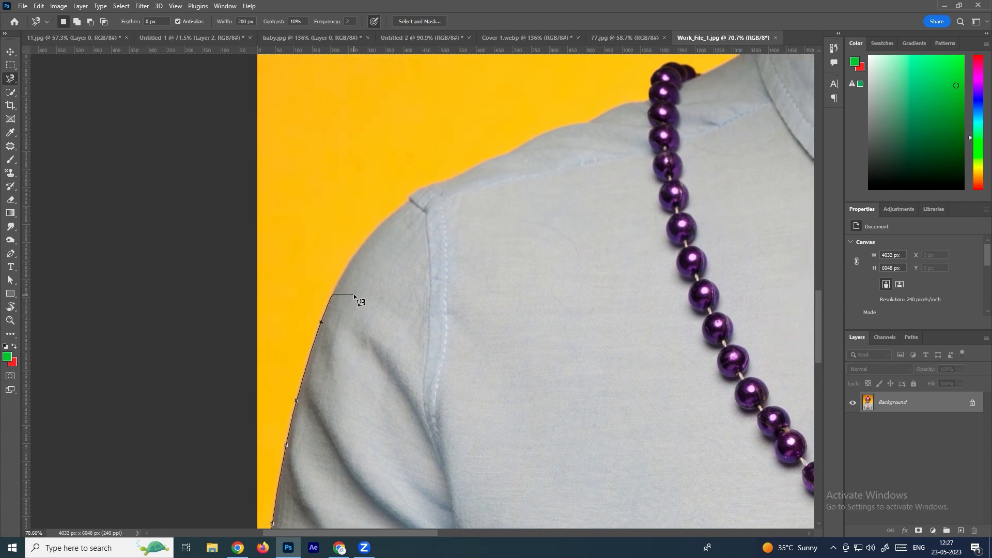
drag(391, 255, 334, 359)
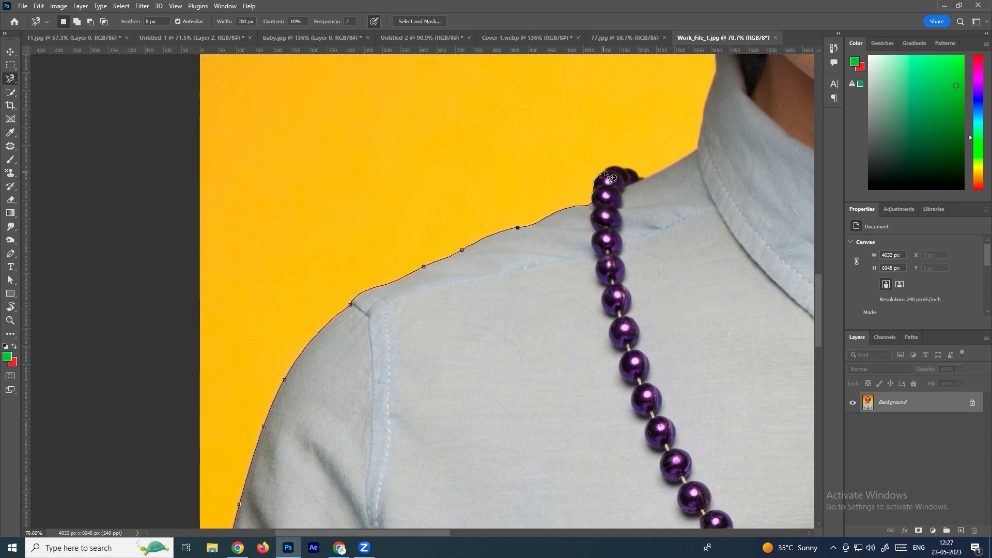
- Continue the magnetic outline past the necklace, along the collar and jaw, up to the purple hair
mouse_move(661, 169)
mouse_down()
mouse_move(602, 233)
mouse_move(392, 356)
mouse_up()
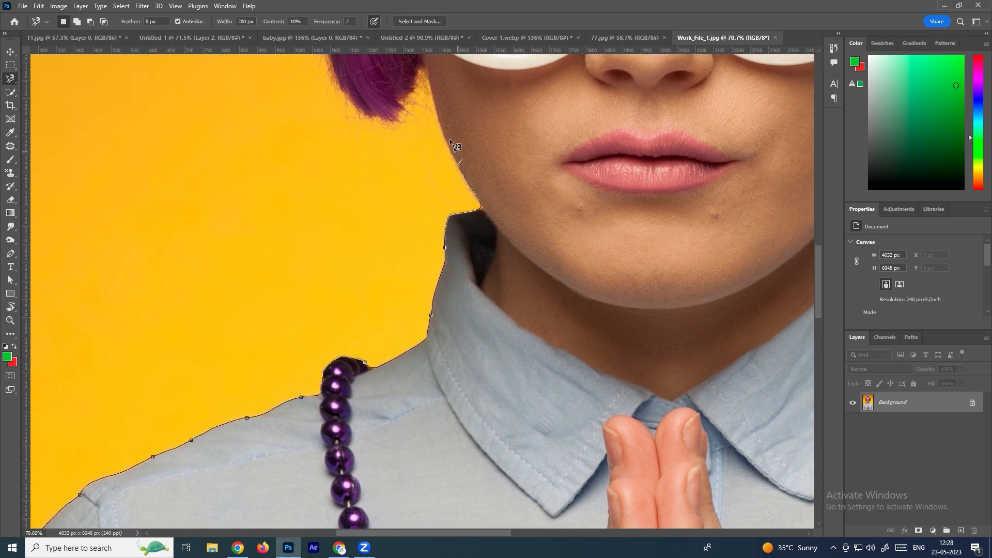
drag(426, 78, 436, 224)
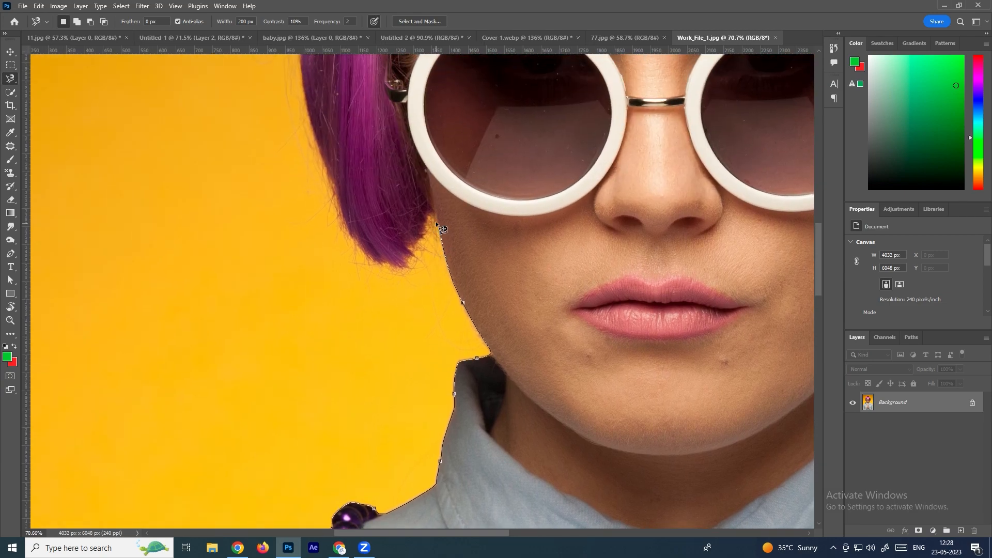
click(431, 210)
- Extend the magnetic outline up the near side of the purple hair and over the crown of the head
drag(318, 181, 343, 402)
drag(357, 72, 271, 292)
drag(381, 101, 273, 311)
mouse_move(549, 222)
mouse_down()
mouse_move(694, 292)
mouse_move(420, 250)
mouse_up()
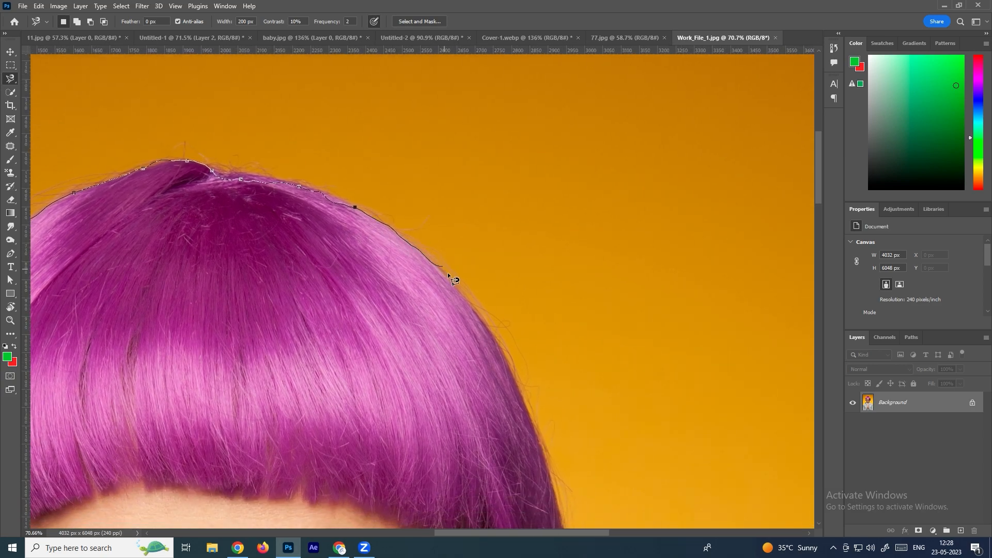
- Extend the magnetic outline down the far side of the purple hair toward its lower tips
drag(470, 297, 487, 326)
drag(493, 336, 495, 341)
drag(513, 378, 528, 384)
drag(523, 393, 452, 184)
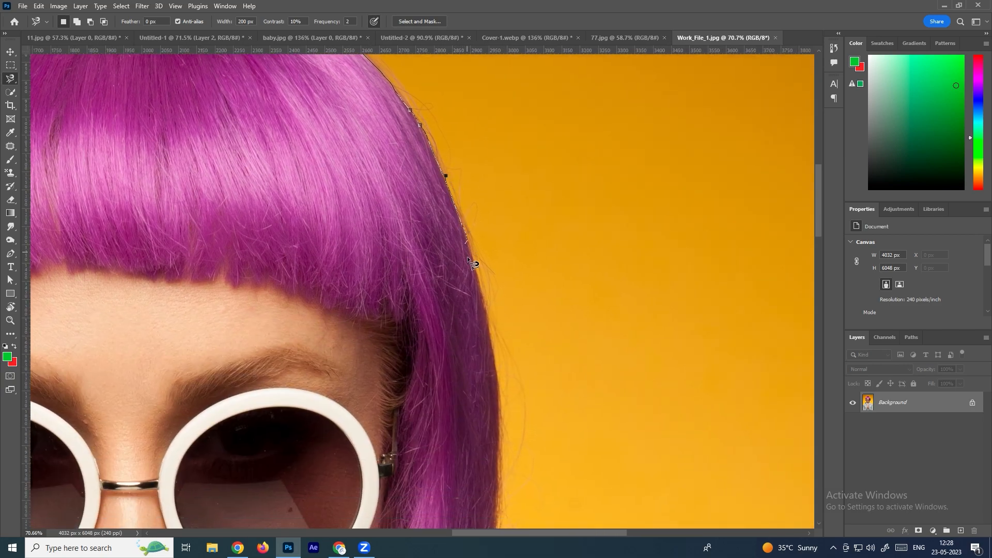
drag(497, 413, 488, 188)
- Remove the stray anchor point beyond the hair tips and anchor the outline where the jaw meets the shirt collar
click(428, 434)
drag(354, 434, 378, 303)
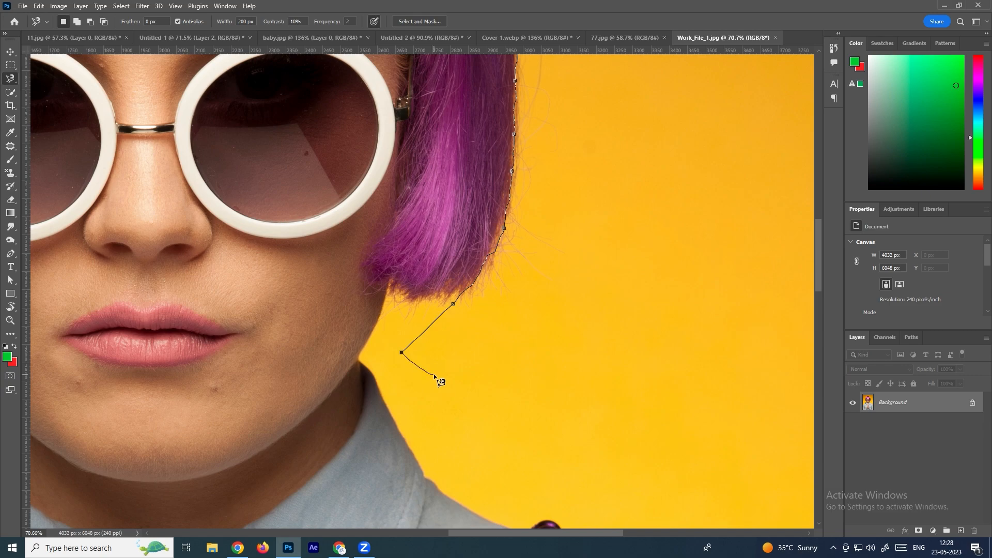
key(BackSpace)
click(360, 359)
click(359, 360)
click(361, 363)
- Continue the magnetic outline along the collar, around the necklace bead and over the far shoulder to the image's side edge
drag(383, 381, 331, 269)
drag(498, 414, 390, 268)
drag(676, 450, 563, 299)
click(623, 413)
- Run the outline around the portrait's side and bottom edges and close it at the starting point on the sleeve
scroll(625, 413, down, 1)
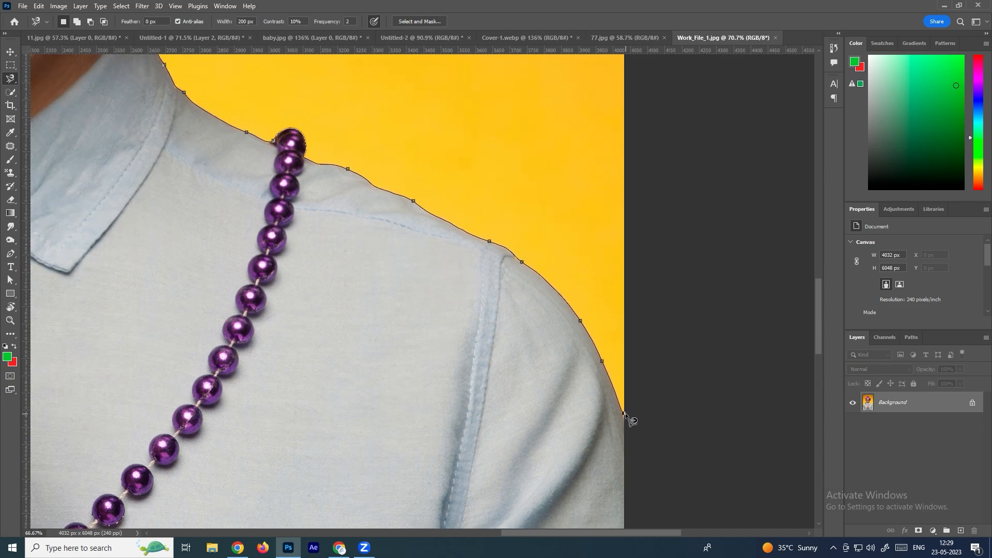
scroll(625, 413, down, 4)
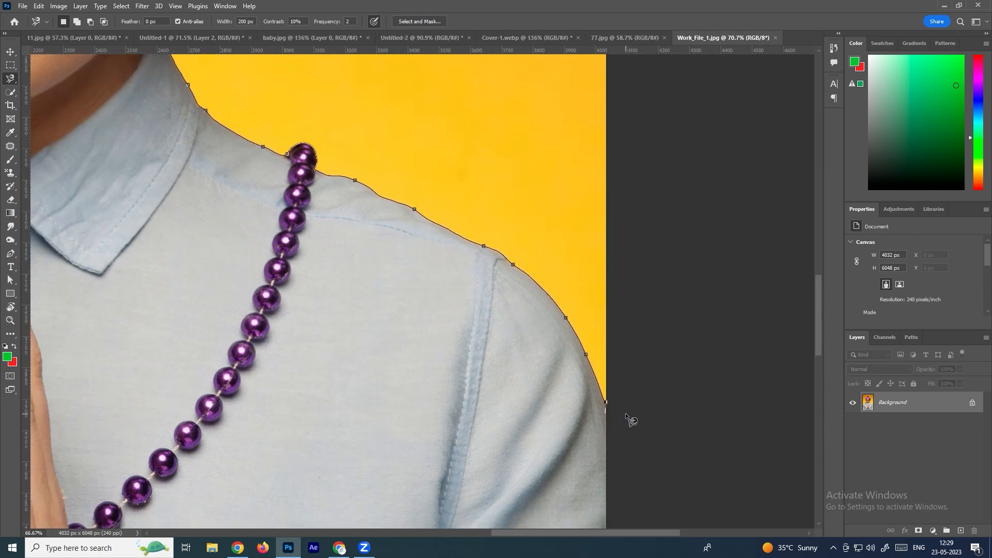
scroll(618, 410, down, 1)
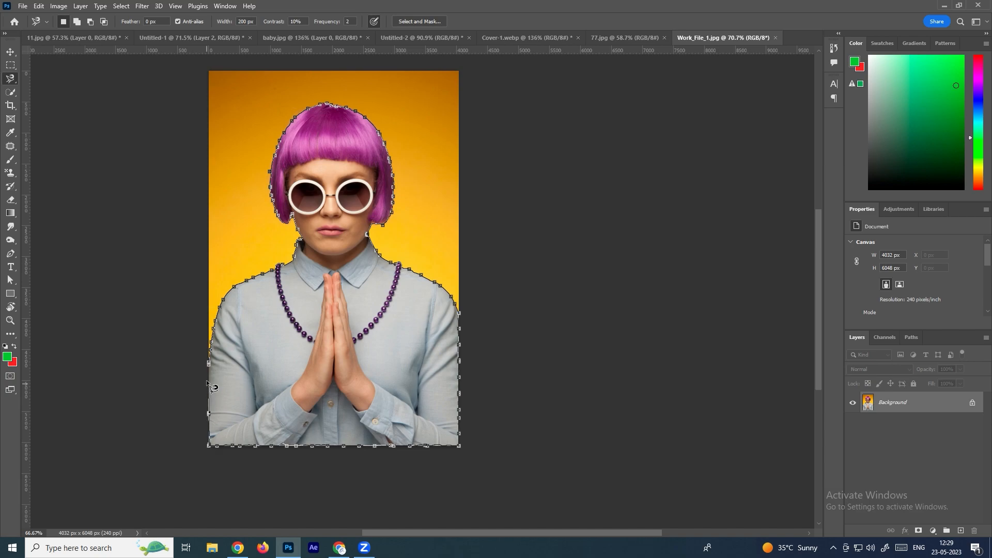
double_click(209, 365)
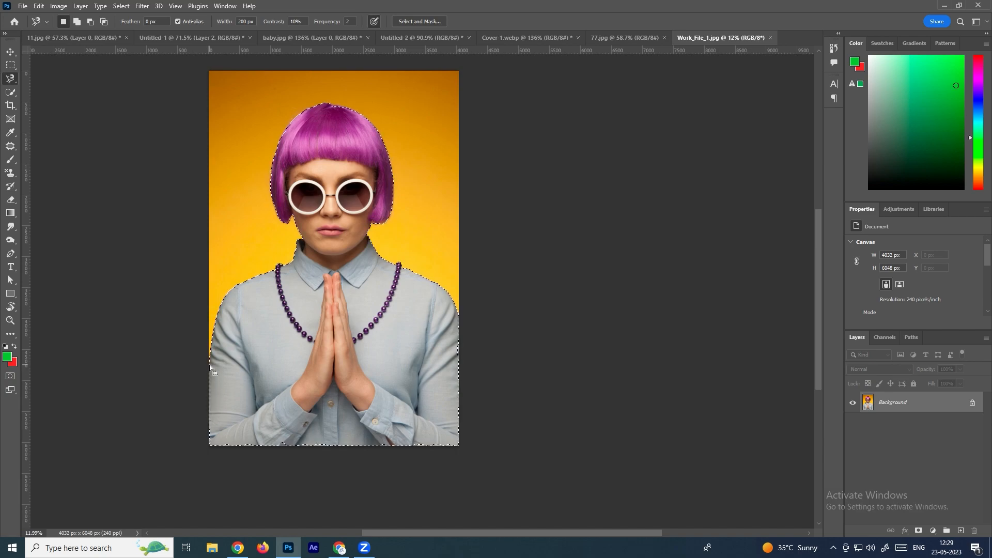
- Check the selection along the portrait's bottom edge, and switch to the Lasso tool in Add to Selection mode
scroll(338, 443, up, 8)
drag(333, 411, 397, 370)
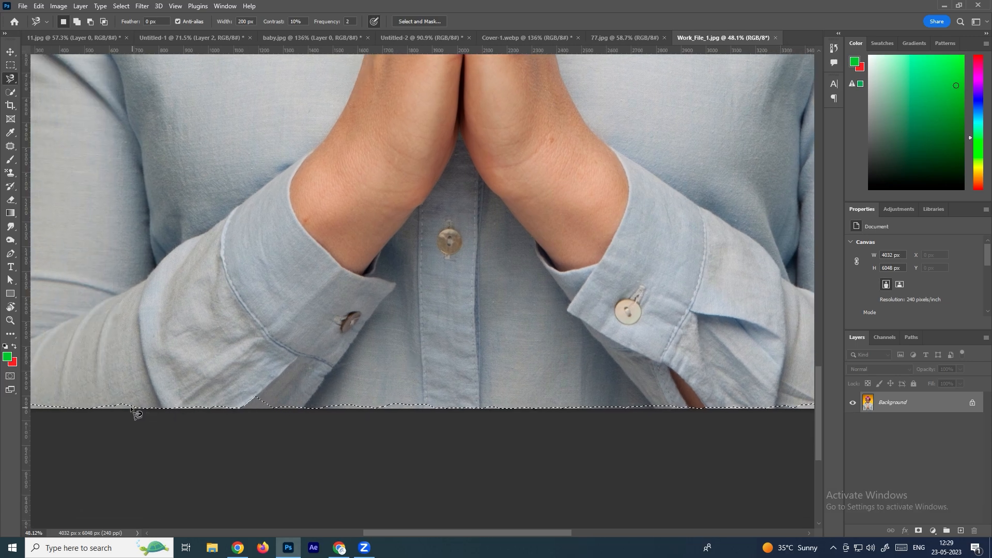
scroll(310, 385, down, 5)
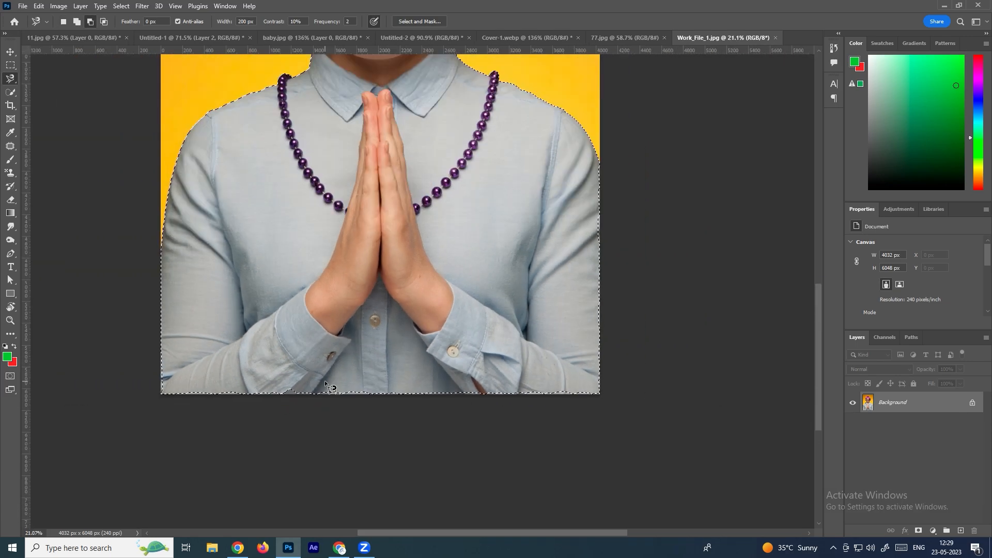
right_click(12, 79)
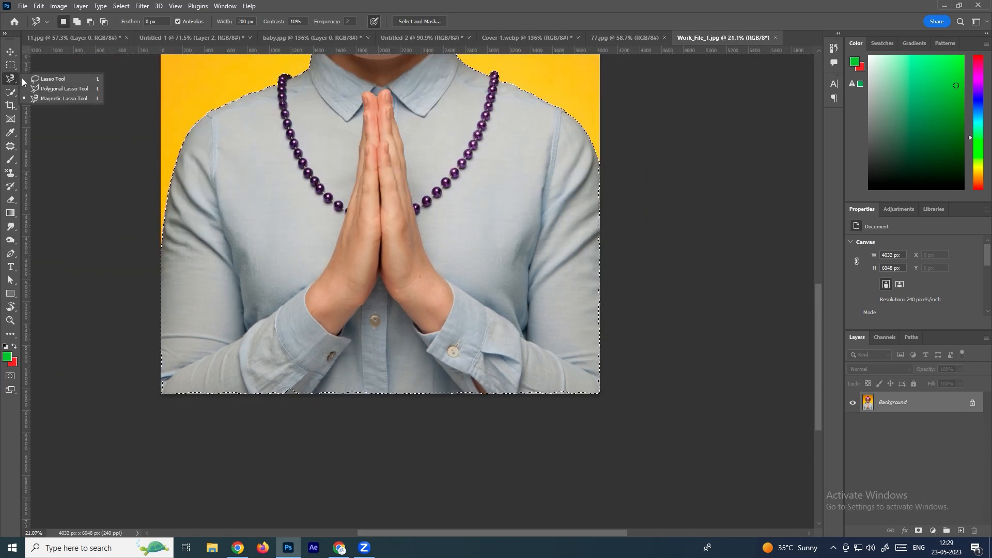
click(52, 78)
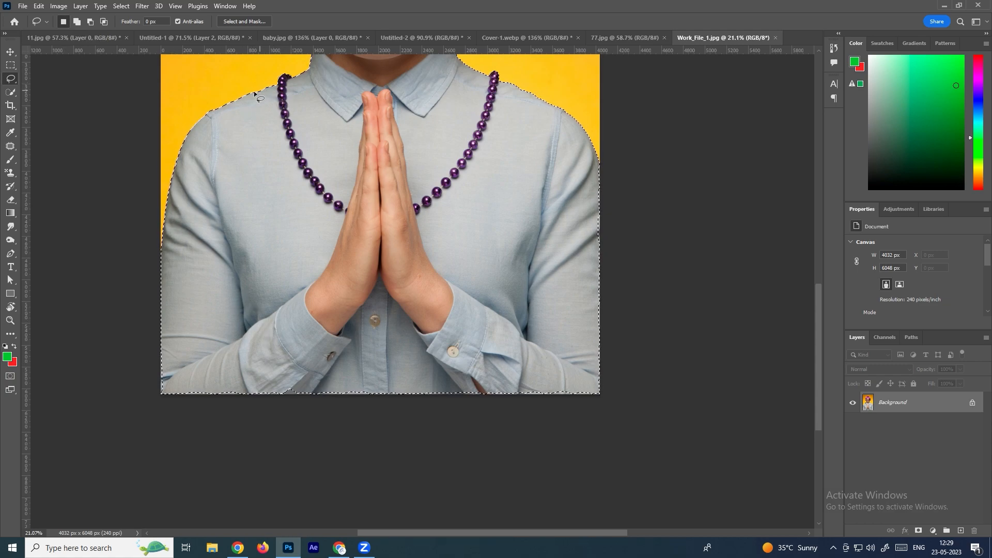
click(75, 22)
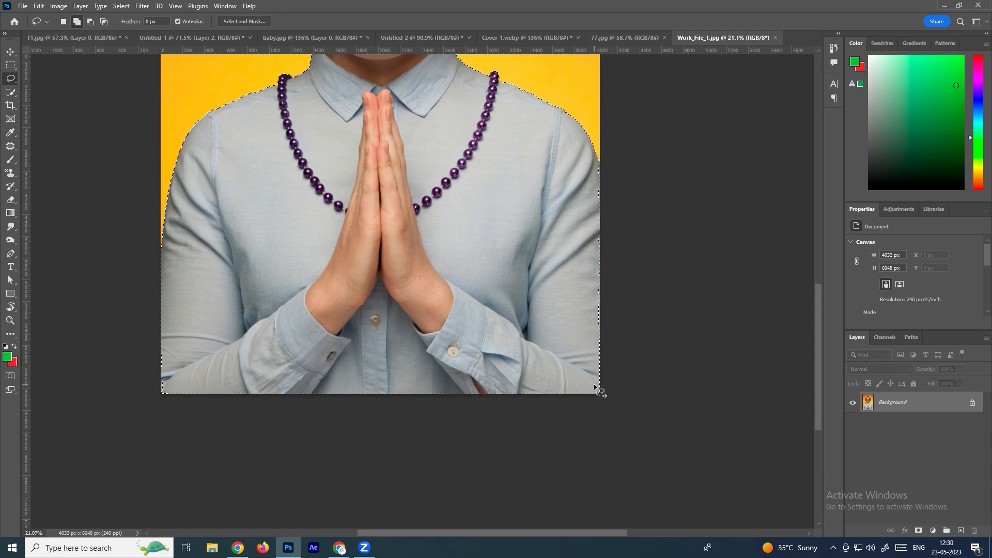
- Add the missed areas along the portrait's bottom edge and lower sleeve corner to the woman's selection with the Lasso
scroll(437, 406, up, 2)
scroll(256, 439, up, 1)
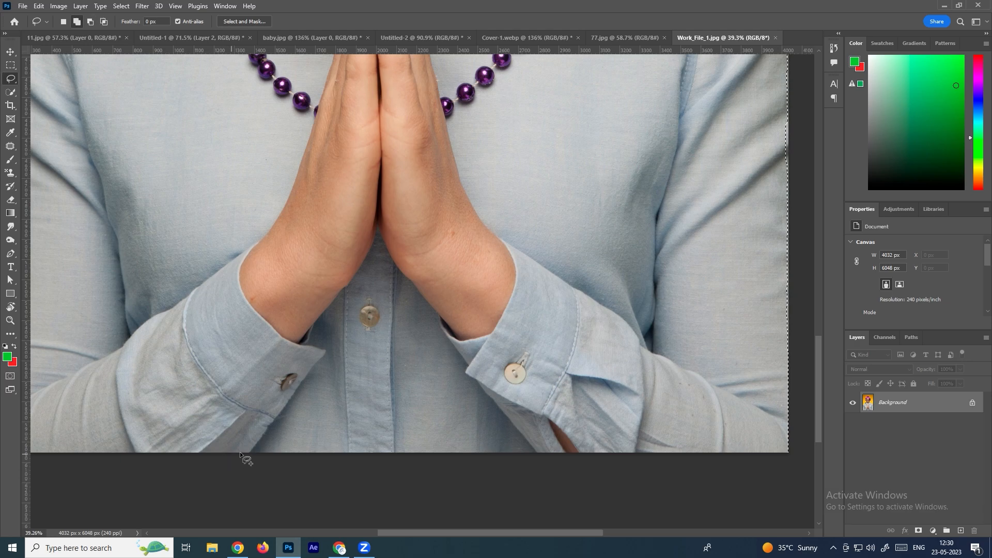
scroll(361, 406, down, 3)
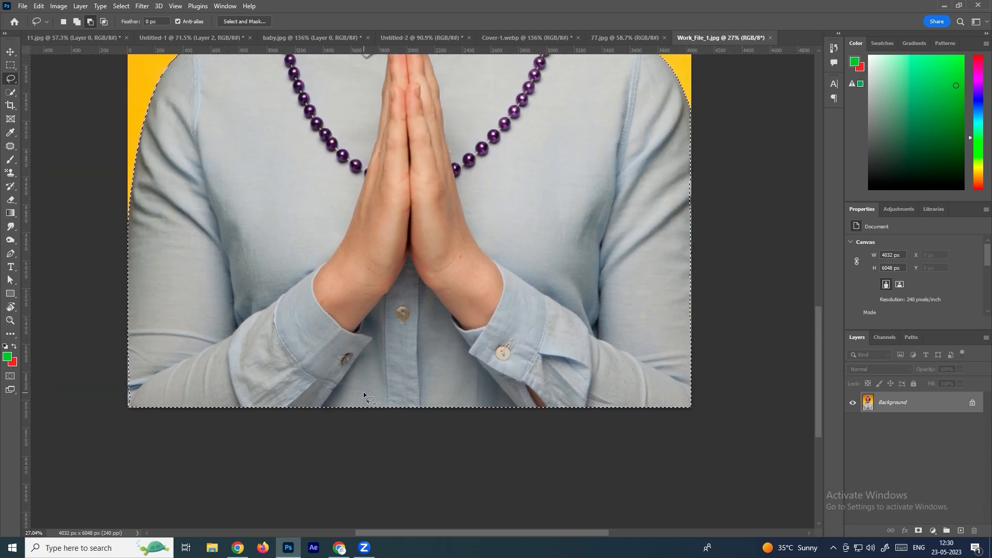
scroll(305, 416, down, 2)
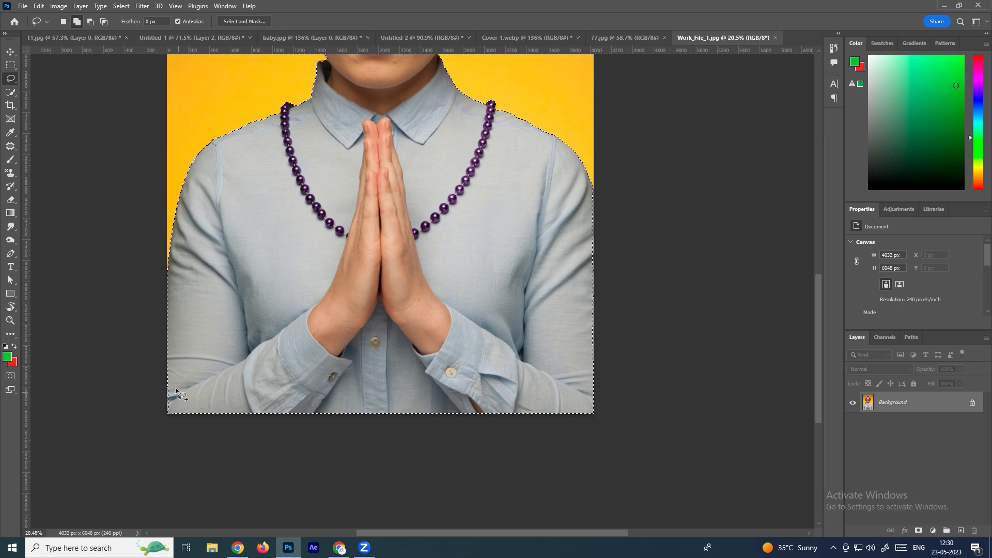
scroll(166, 414, up, 3)
scroll(150, 433, up, 3)
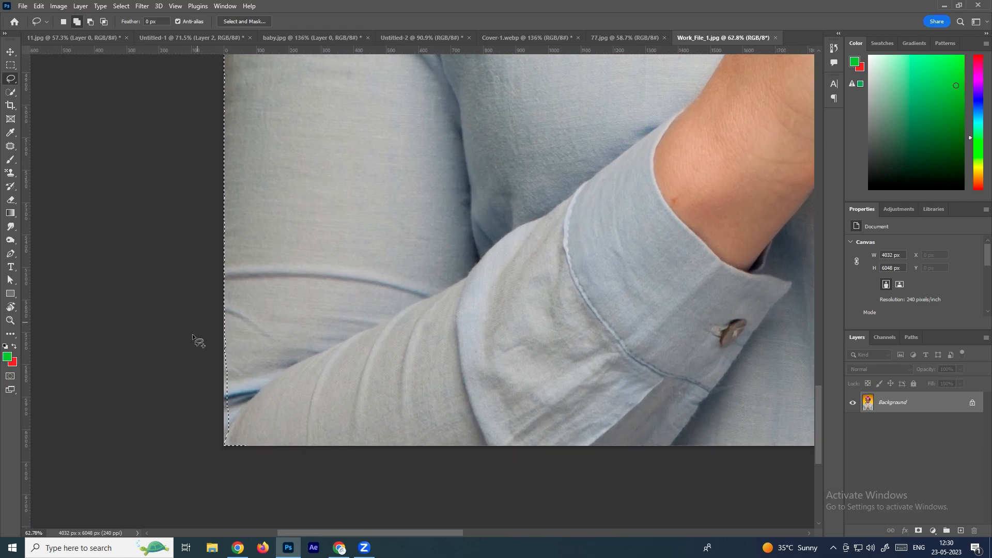
mouse_move(286, 413)
mouse_down()
mouse_move(229, 338)
mouse_move(225, 444)
mouse_up()
scroll(352, 408, down, 8)
drag(483, 406, 452, 403)
scroll(499, 339, down, 2)
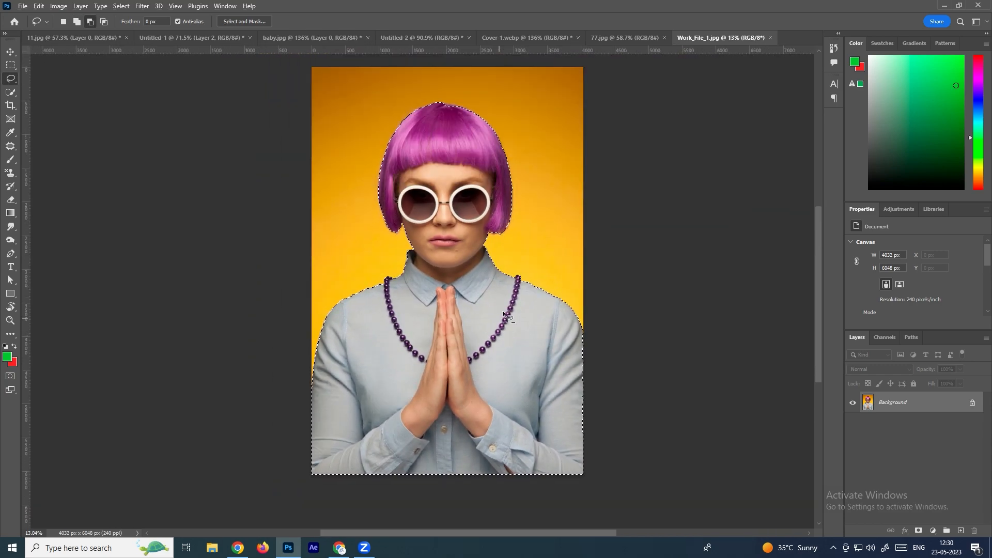
- Convert the locked Background into a regular layer, keeping the default name Layer 0
double_click(939, 405)
click(510, 137)
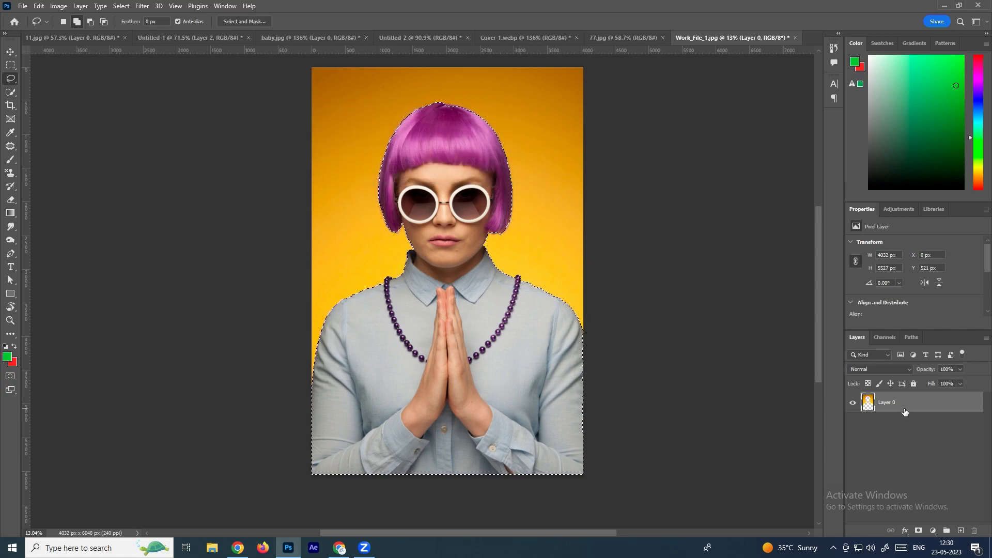
- Delete the selected woman from the layer, and undo the deletion
key(Delete)
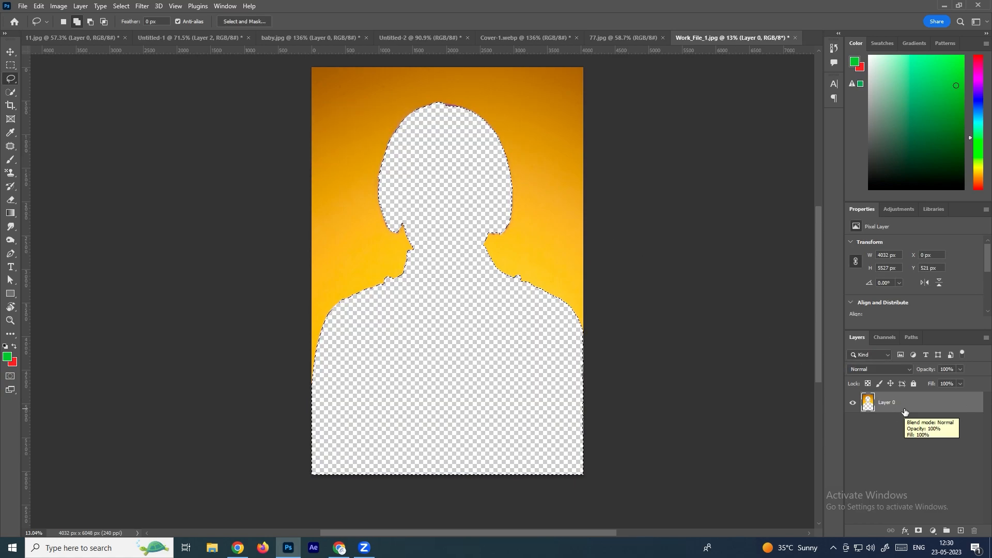
key(ctrl+z)
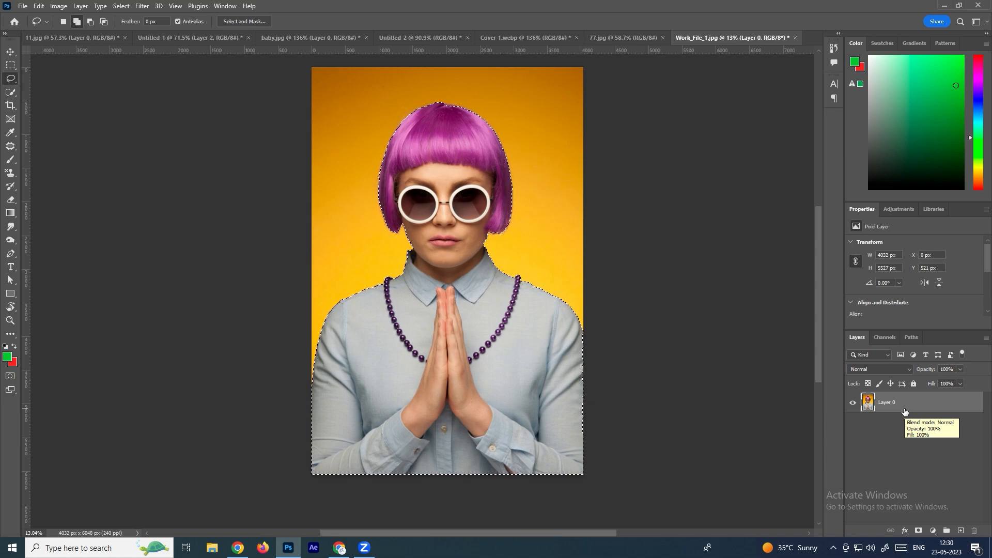
- Try deleting the yellow background with the selection inverted, deselect, and undo back to the selection around the woman
click(121, 6)
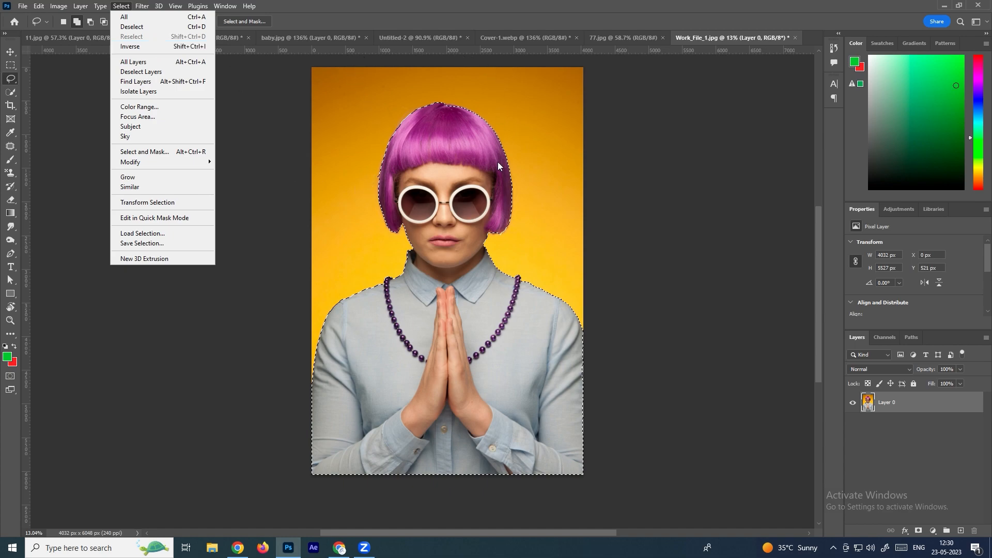
click(131, 47)
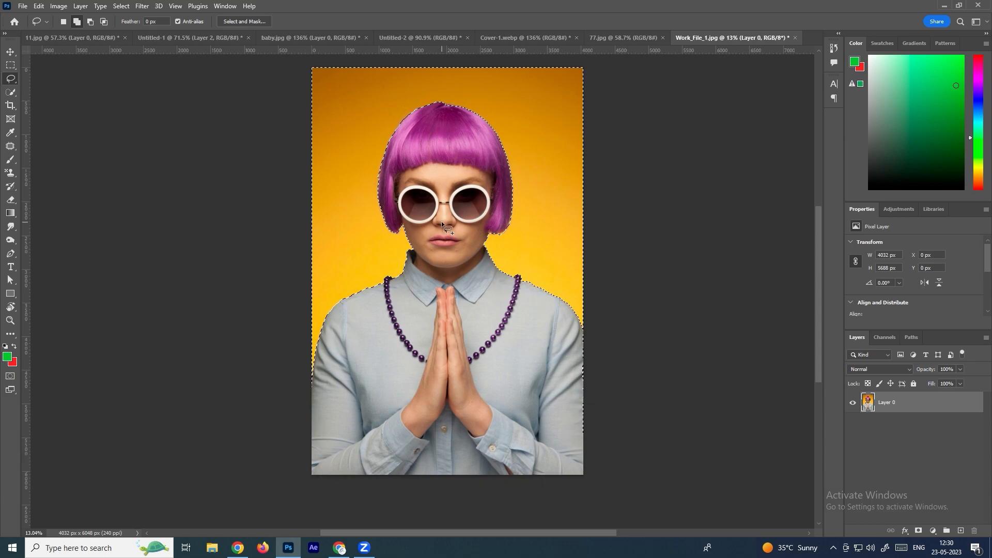
key(Delete)
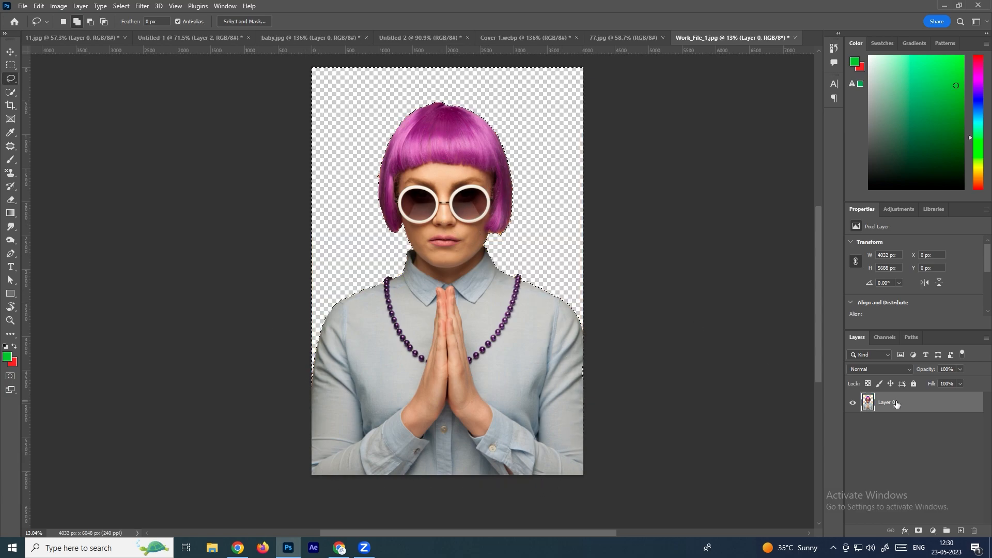
key(ctrl+d)
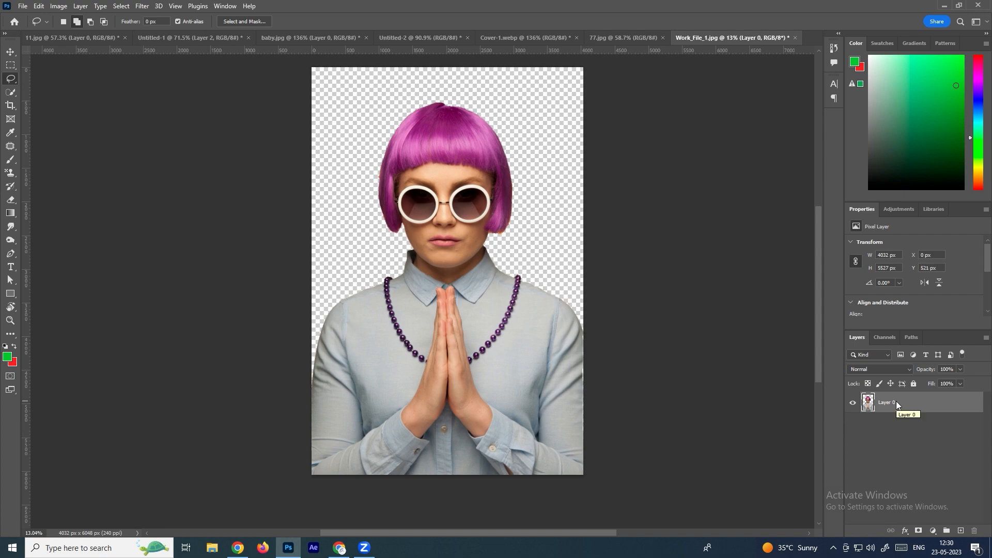
key(ctrl+z)
key(ctrl+z)
- Invert the woman's selection, delete the yellow background around her and deselect
click(121, 5)
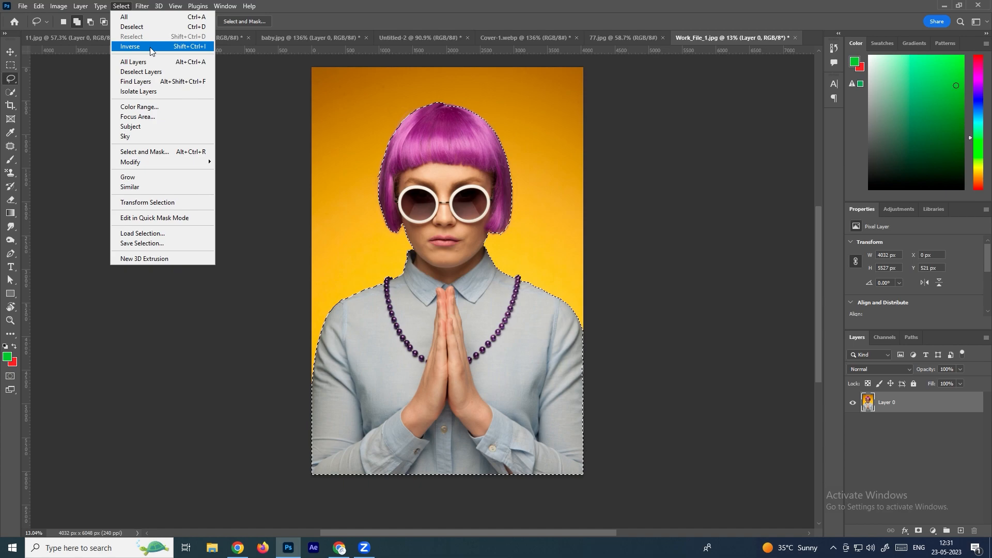
click(150, 48)
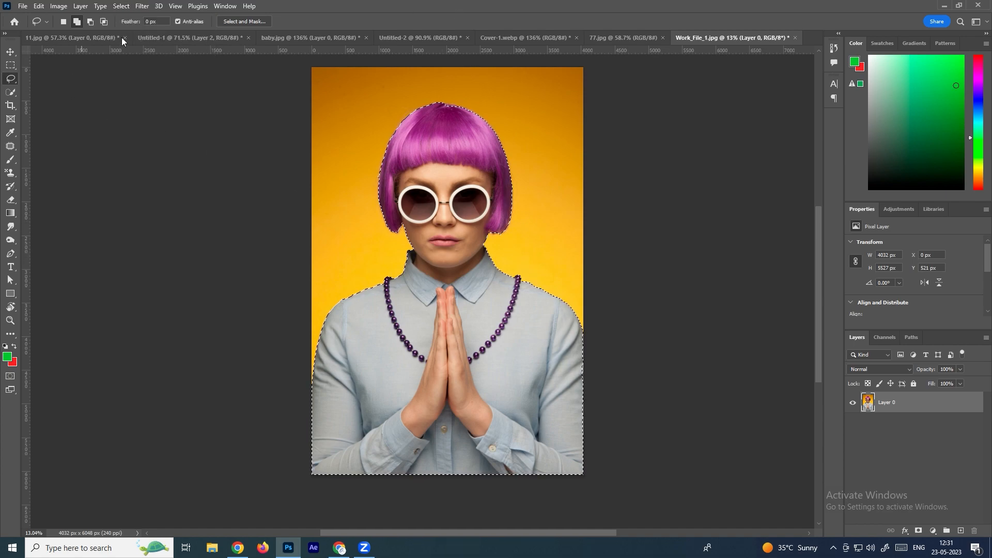
click(122, 6)
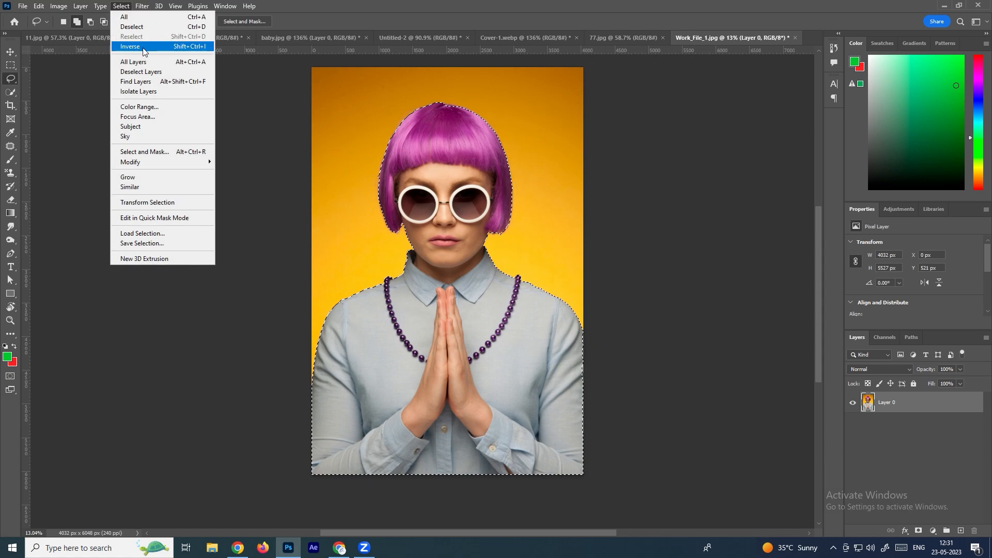
click(143, 47)
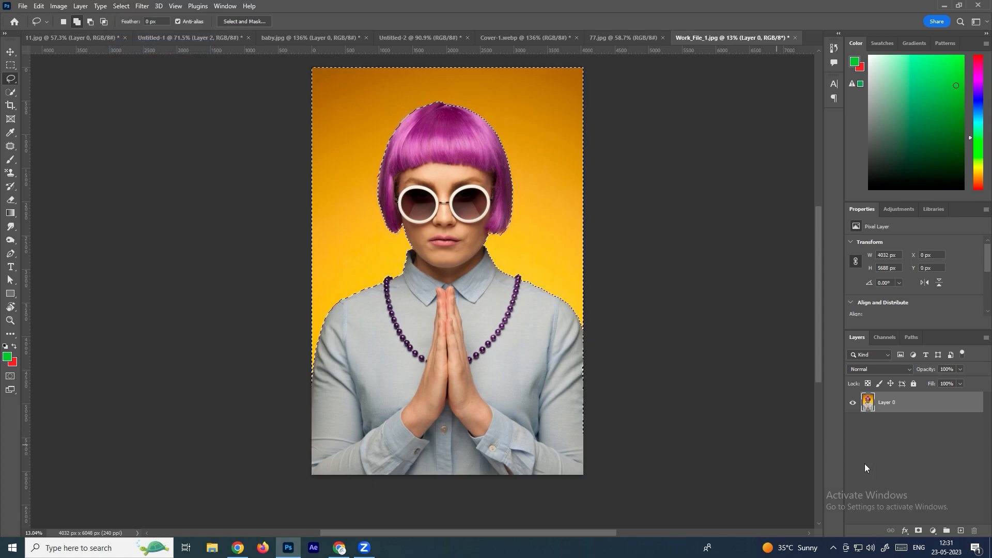
key(Delete)
key(ctrl+d)
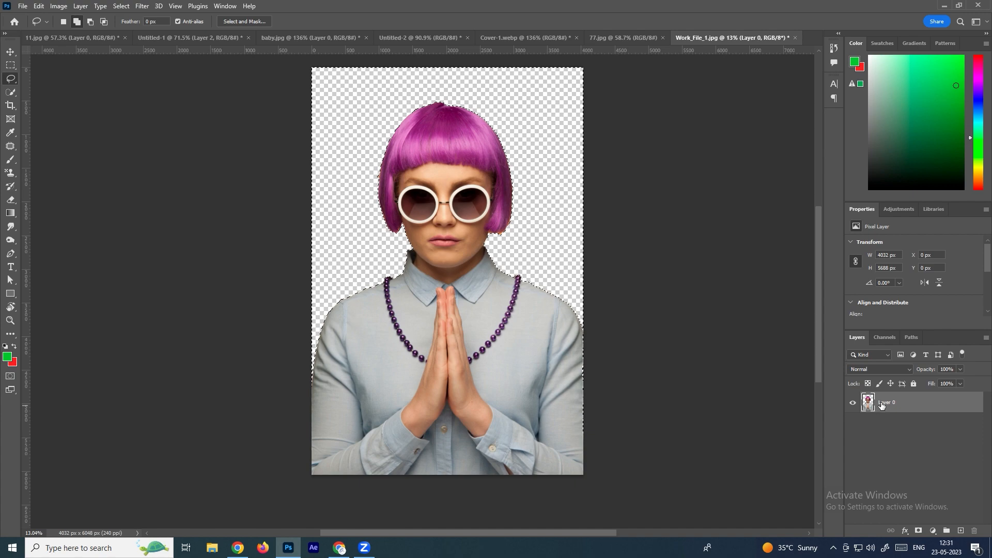
- Place the house photo per.jpg into the portrait document as an embedded image
scroll(647, 351, down, 3)
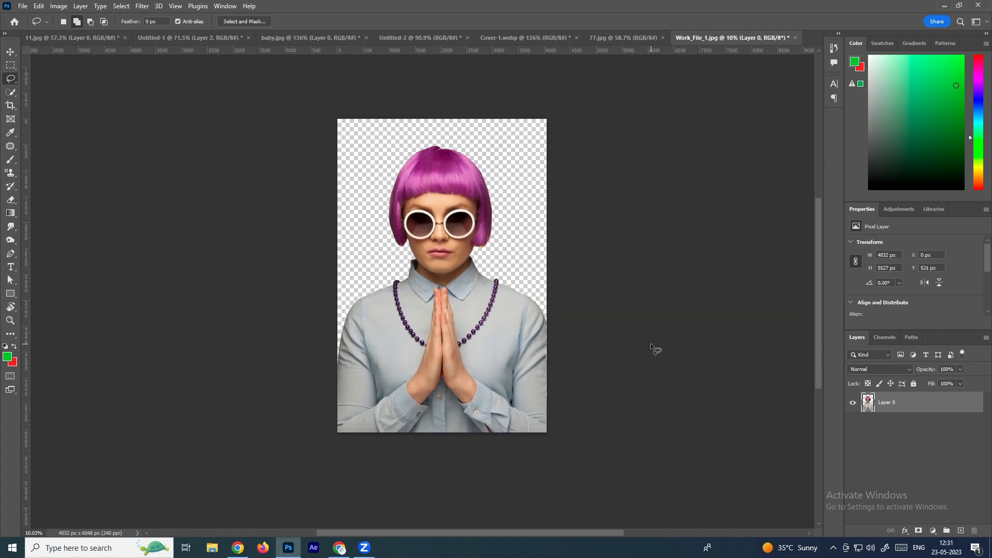
click(24, 6)
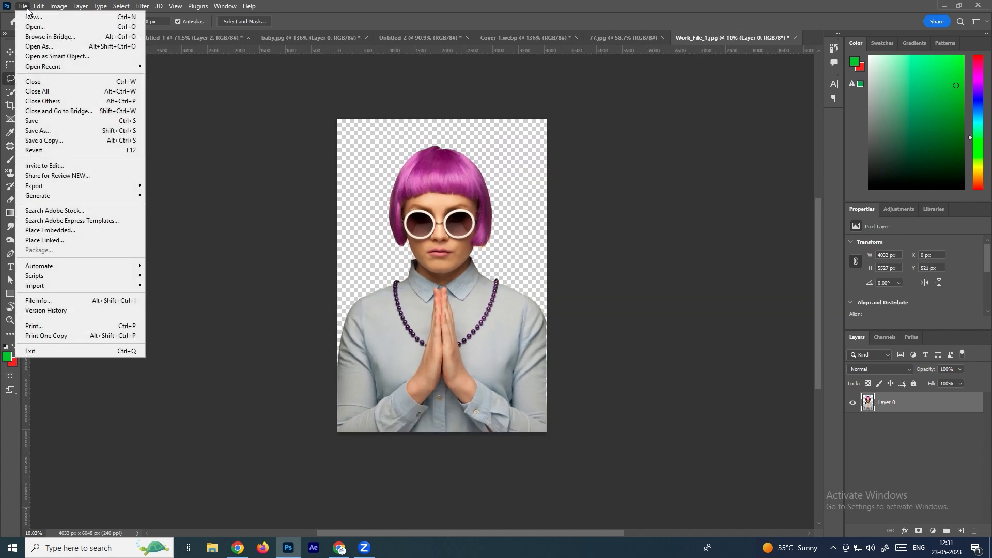
click(80, 235)
scroll(198, 168, down, 5)
double_click(189, 200)
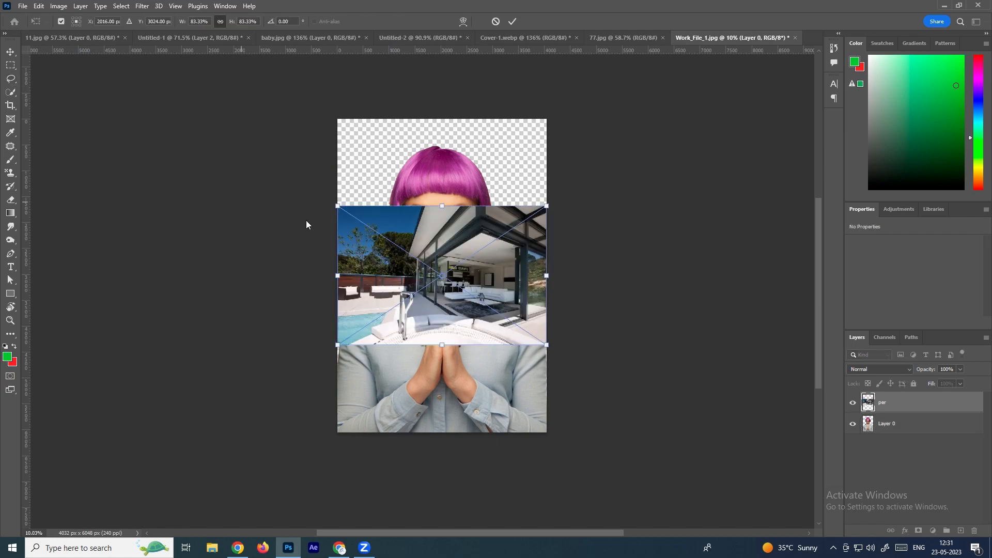
- Enlarge the house photo to about 7470 by 4980 px, position it over the upper canvas, and move its layer below Layer 0
drag(526, 337, 585, 272)
drag(591, 312, 666, 361)
drag(595, 295, 562, 295)
key(Return)
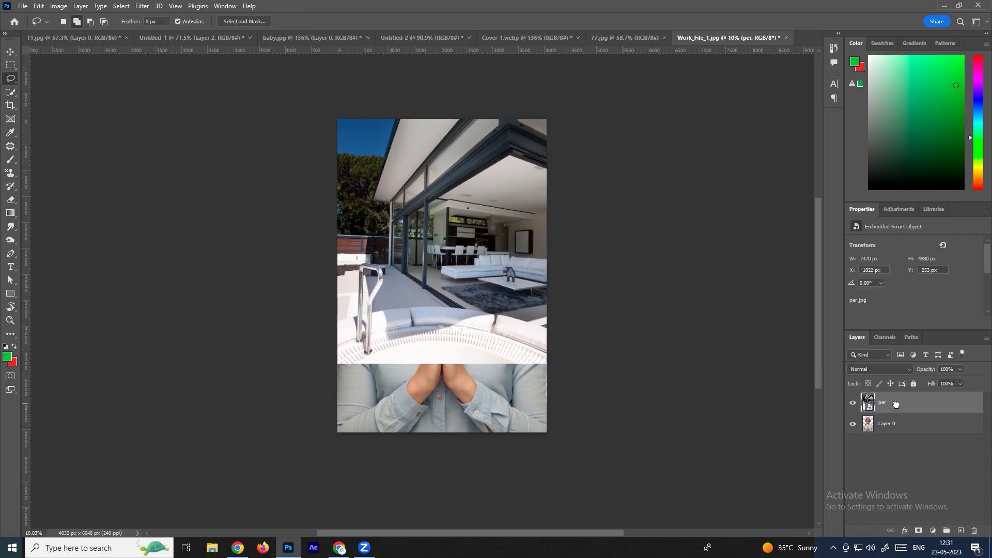
drag(896, 403, 904, 424)
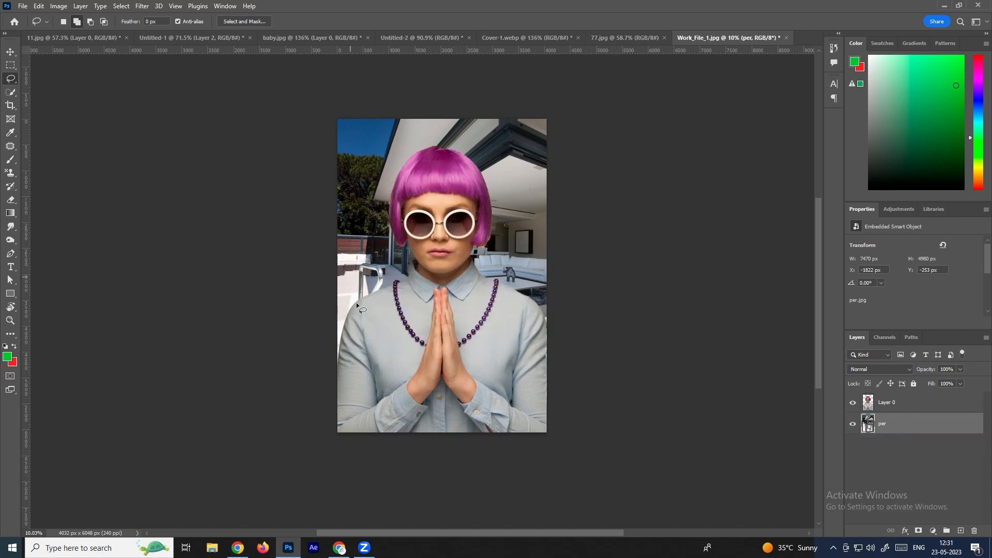
- Remove the house photo, restore the portrait's original yellow background, and list the available lasso tools
key(Delete)
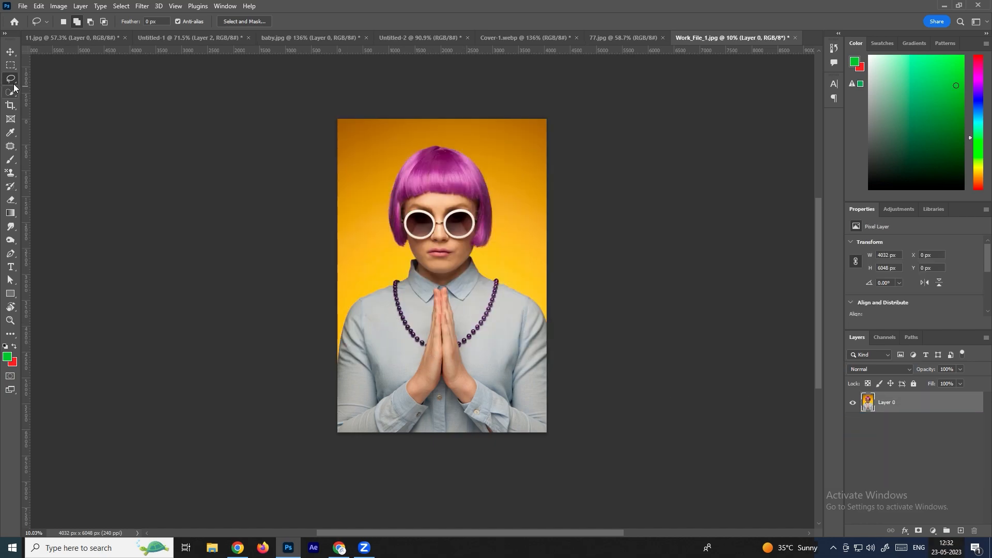
right_click(13, 85)
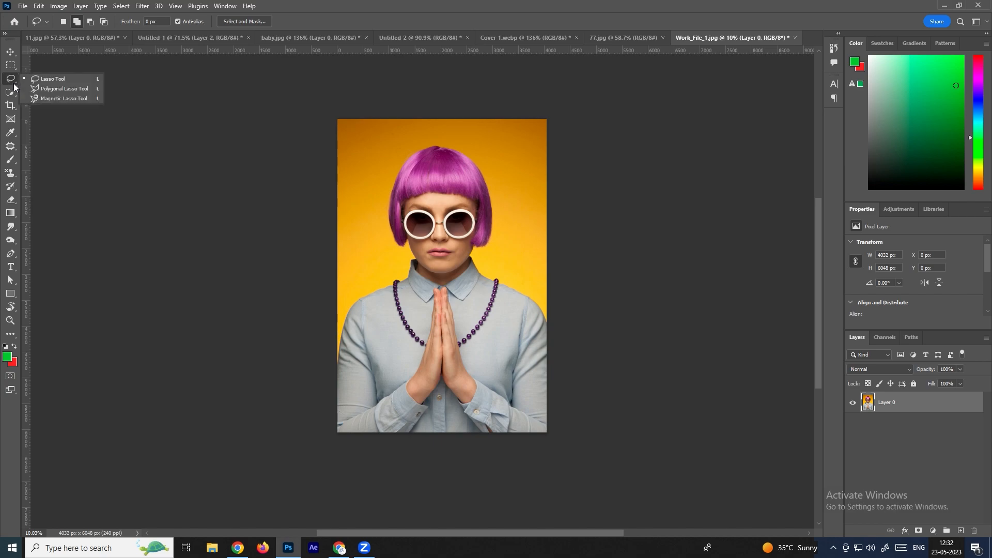
- Choose the Magnetic Lasso Tool, try tracing the shirt's shoulder edge beside the yellow background, and clear the selection
click(55, 97)
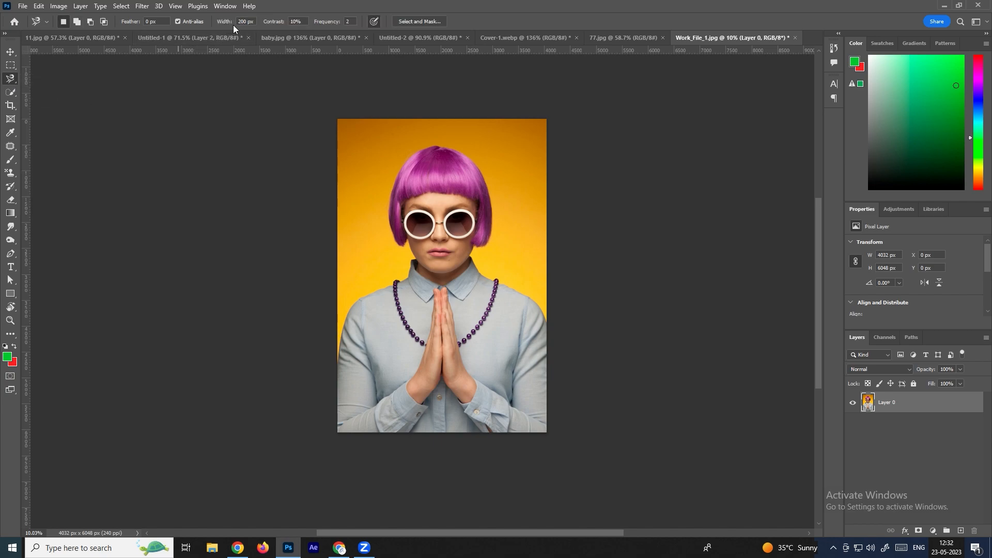
scroll(355, 303, up, 8)
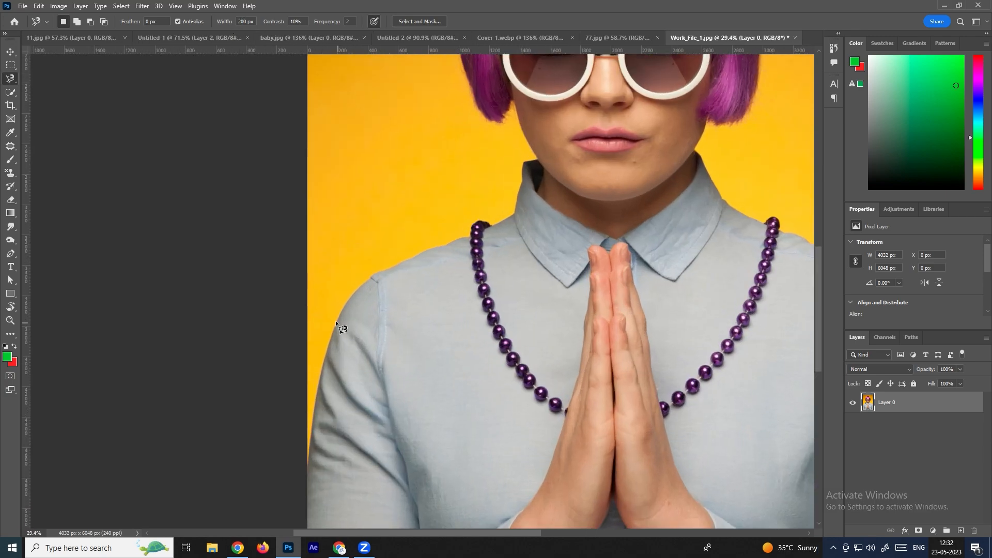
scroll(347, 301, up, 1)
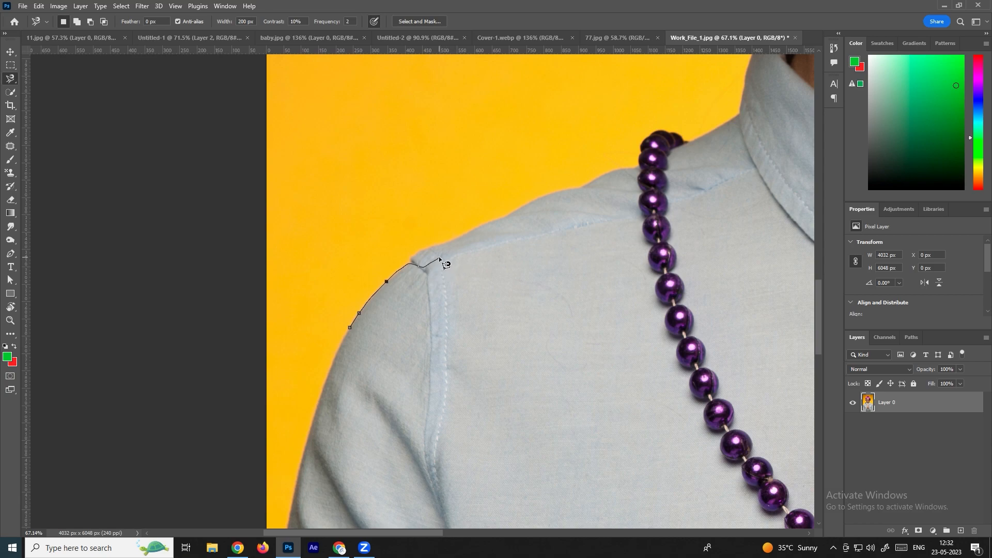
key(Return)
key(ctrl+d)
- Try a loose Magnetic Lasso path from the shoulder seam across the shirt and yellow background, and deselect it
click(246, 22)
click(356, 320)
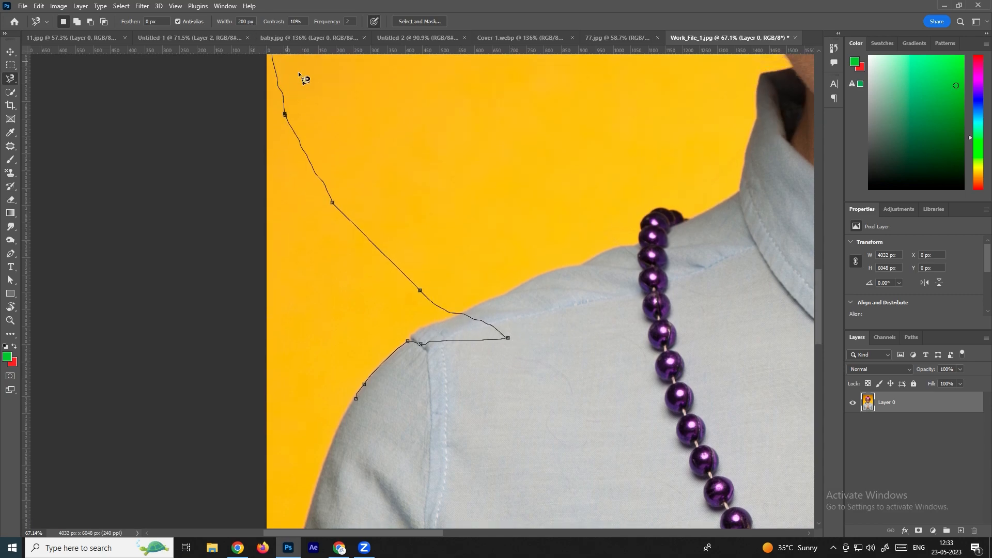
double_click(430, 234)
key(ctrl+d)
- Set the Magnetic Lasso width to 2 px, try tracing around the shoulder, and discard the traced outlines
click(255, 23)
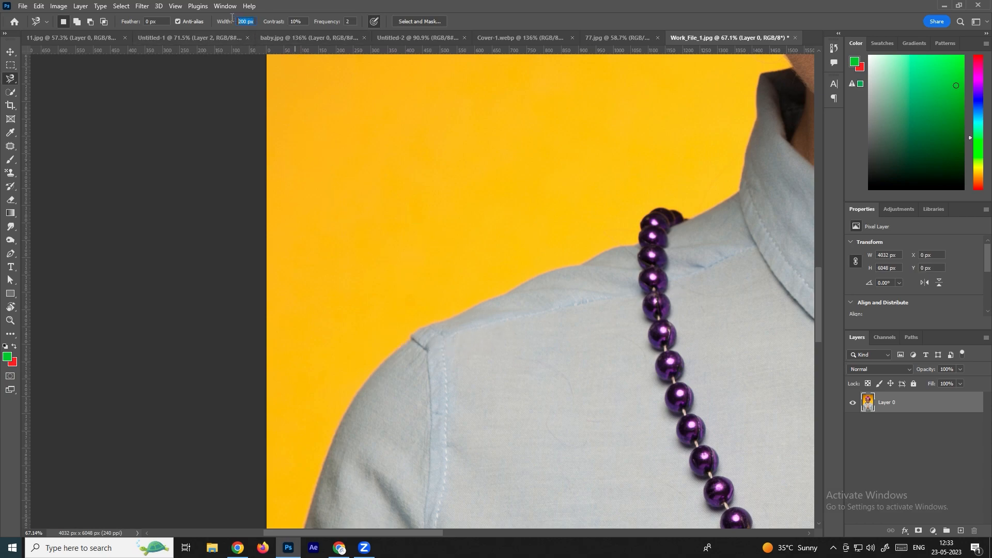
text(2)
key(Return)
click(420, 365)
double_click(394, 356)
key(ctrl+d)
click(369, 378)
key(Escape)
- Set the Magnetic Lasso width to 200 px, test it along the shoulder's upper edge, and cancel the path
click(226, 21)
text(200)
key(Return)
key(Escape)
scroll(462, 330, down, 5)
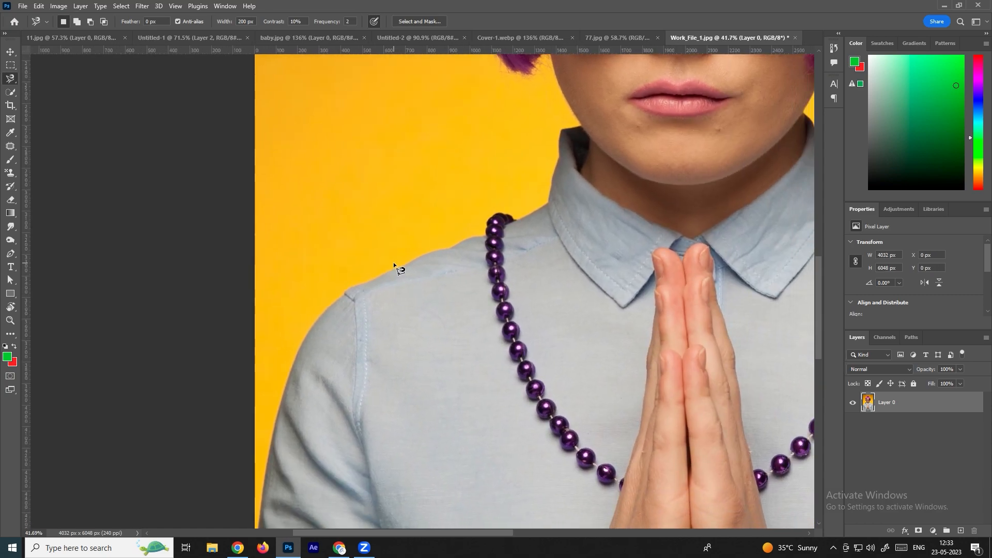
scroll(376, 258, up, 1)
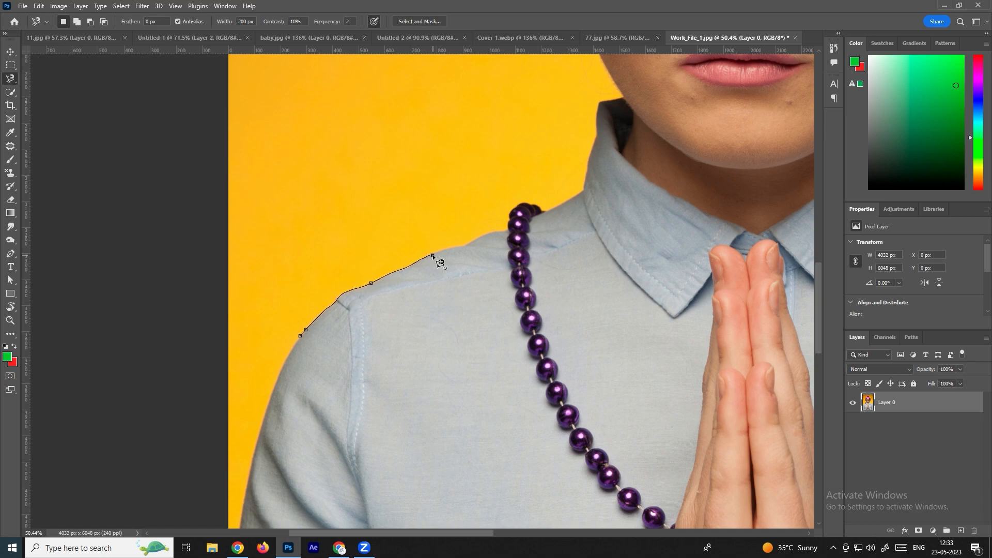
key(Escape)
- Set the Magnetic Lasso frequency to 20
click(353, 21)
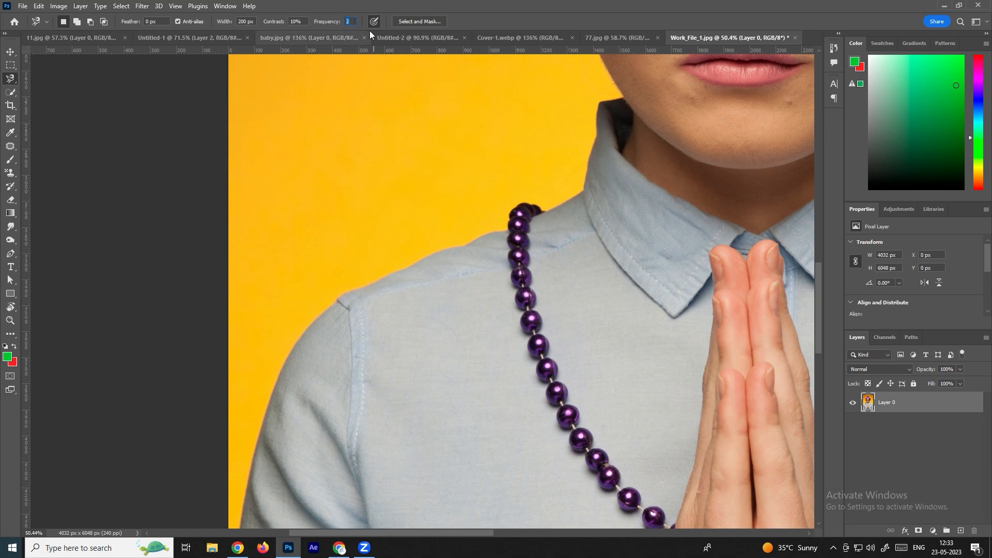
text(100)
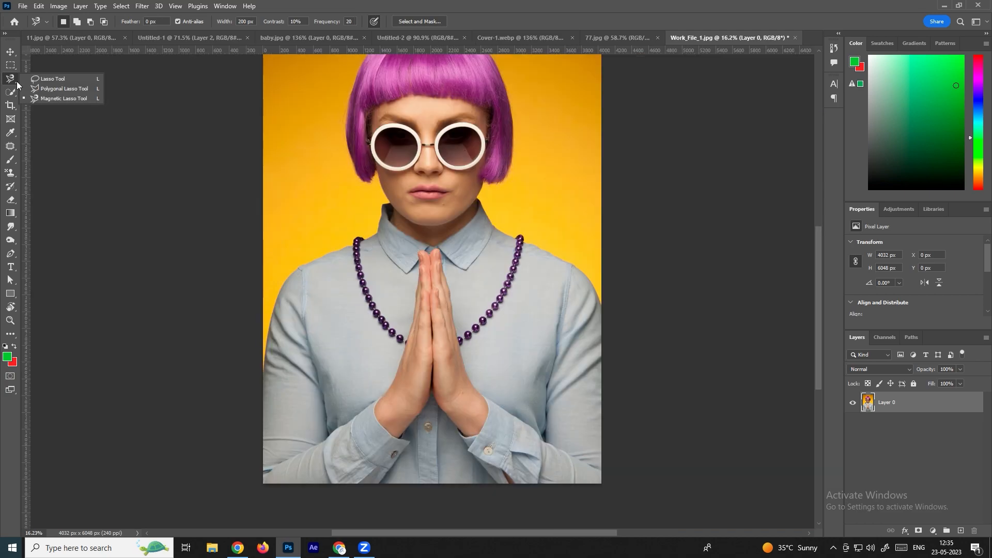
- Choose the Magnetic Lasso Tool from the lasso group again and open its feather value for editing
right_click(14, 81)
click(61, 98)
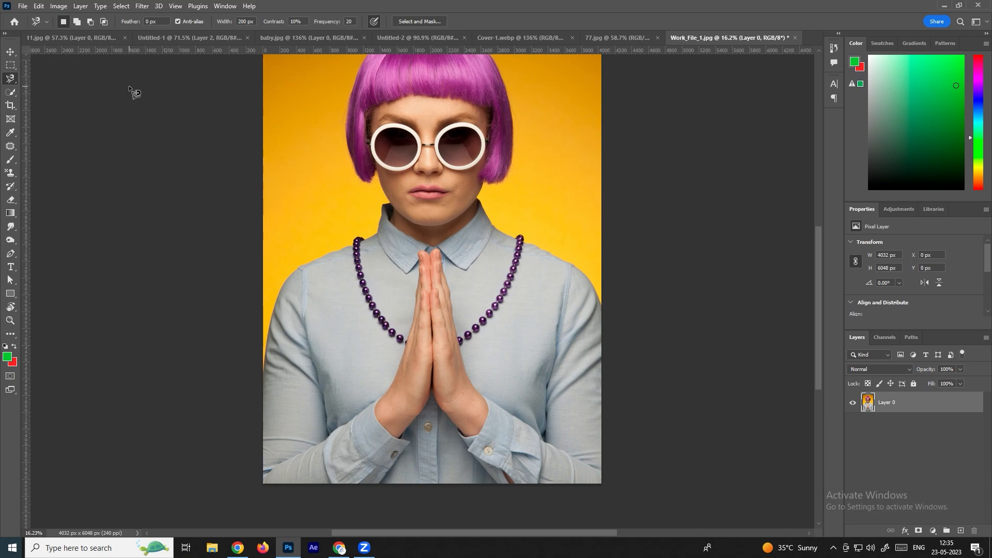
click(162, 21)
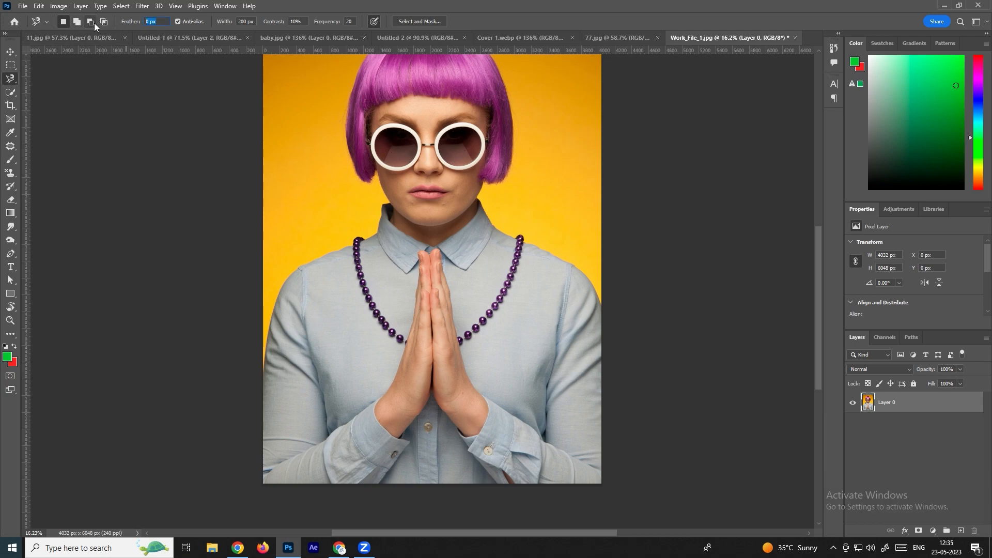